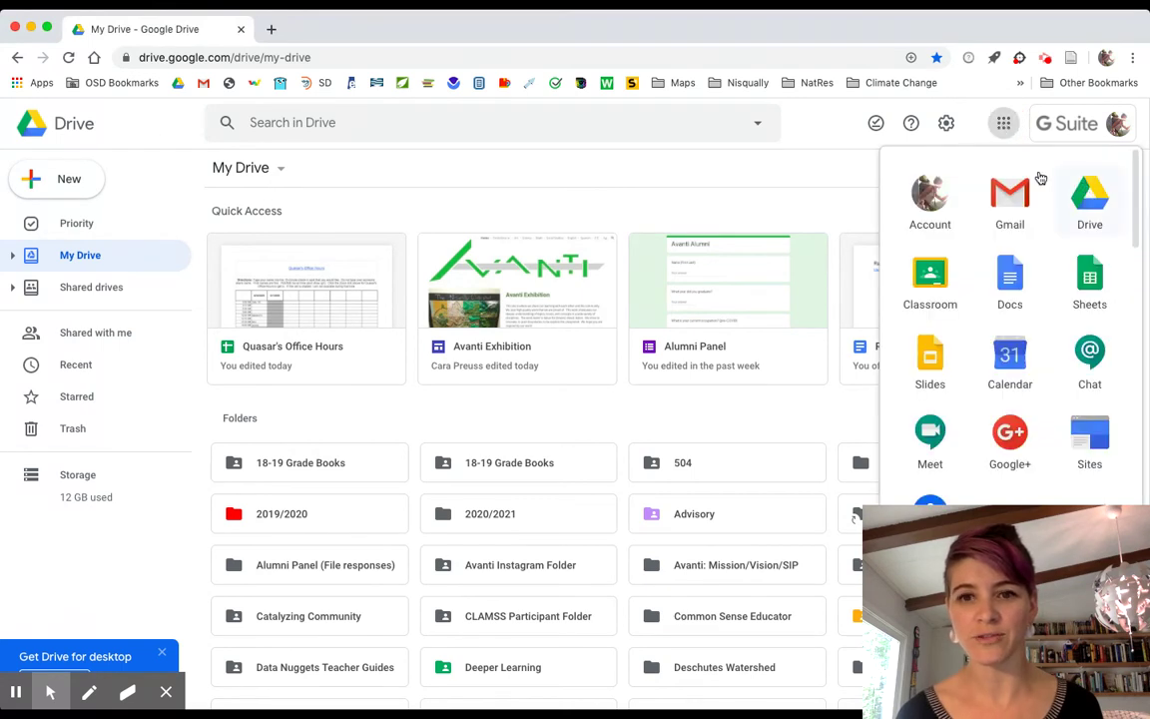
Create a new Google Sites site from Google Drive's New > More menu.
click(76, 179)
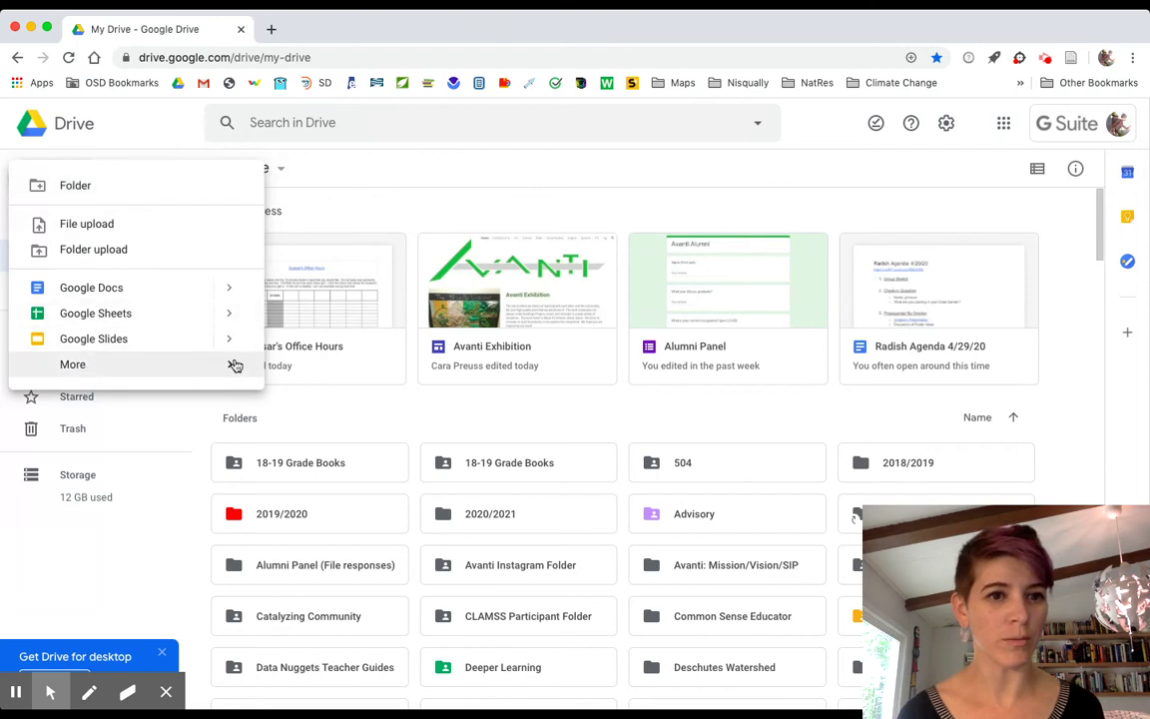
mouse_move(230, 368)
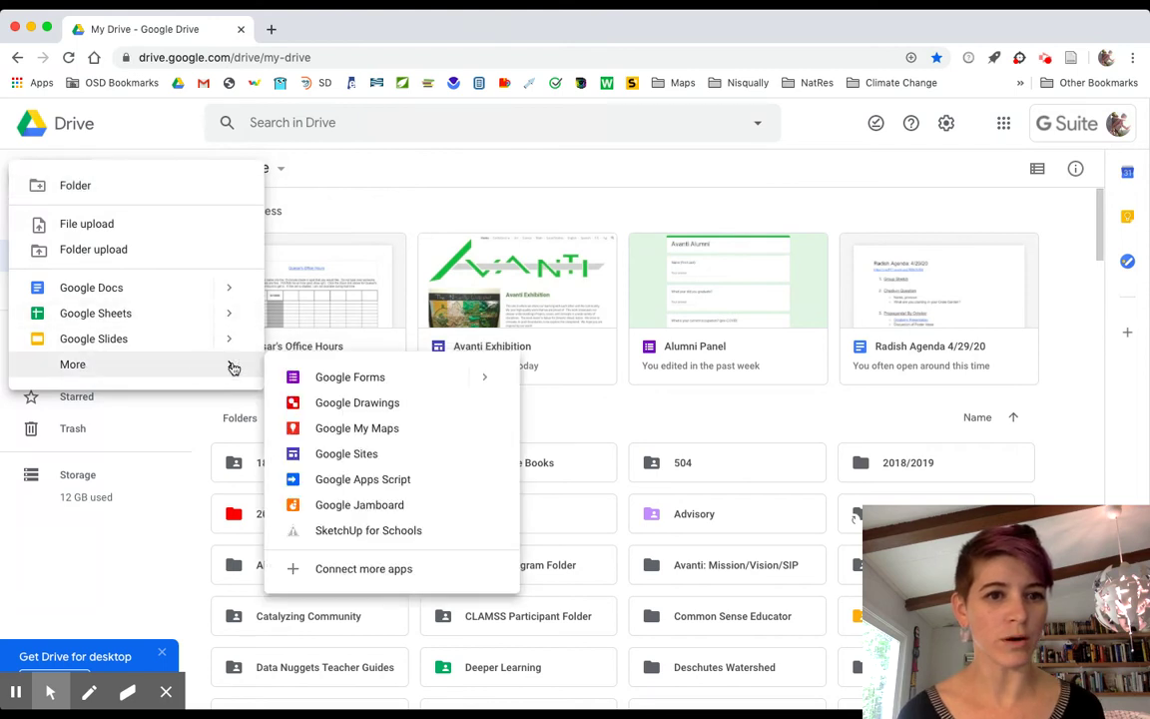
click(343, 454)
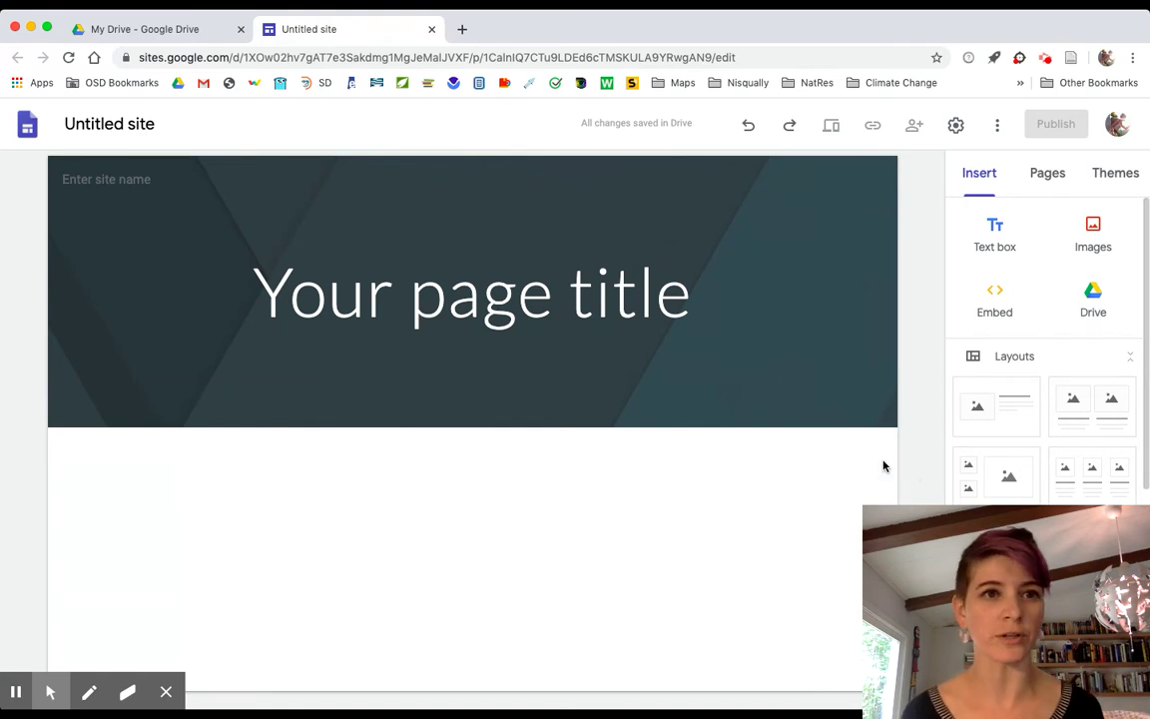
Name the untitled site 'Parasitic Plants'.
click(137, 123)
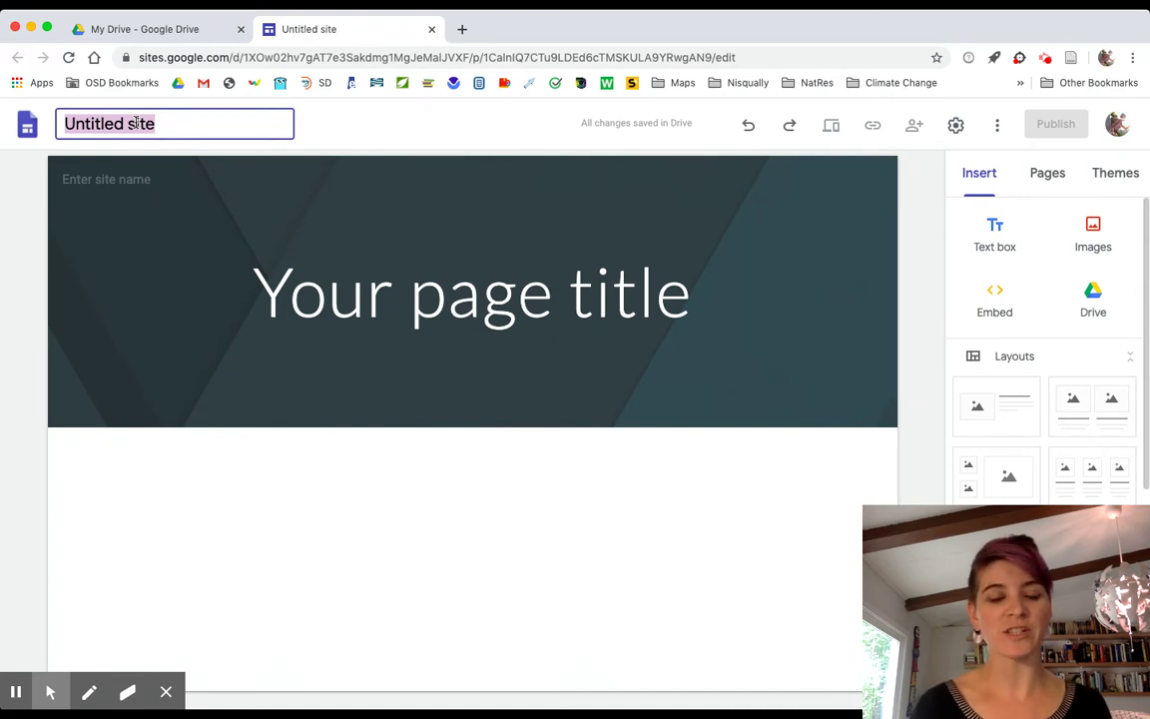
text(P)
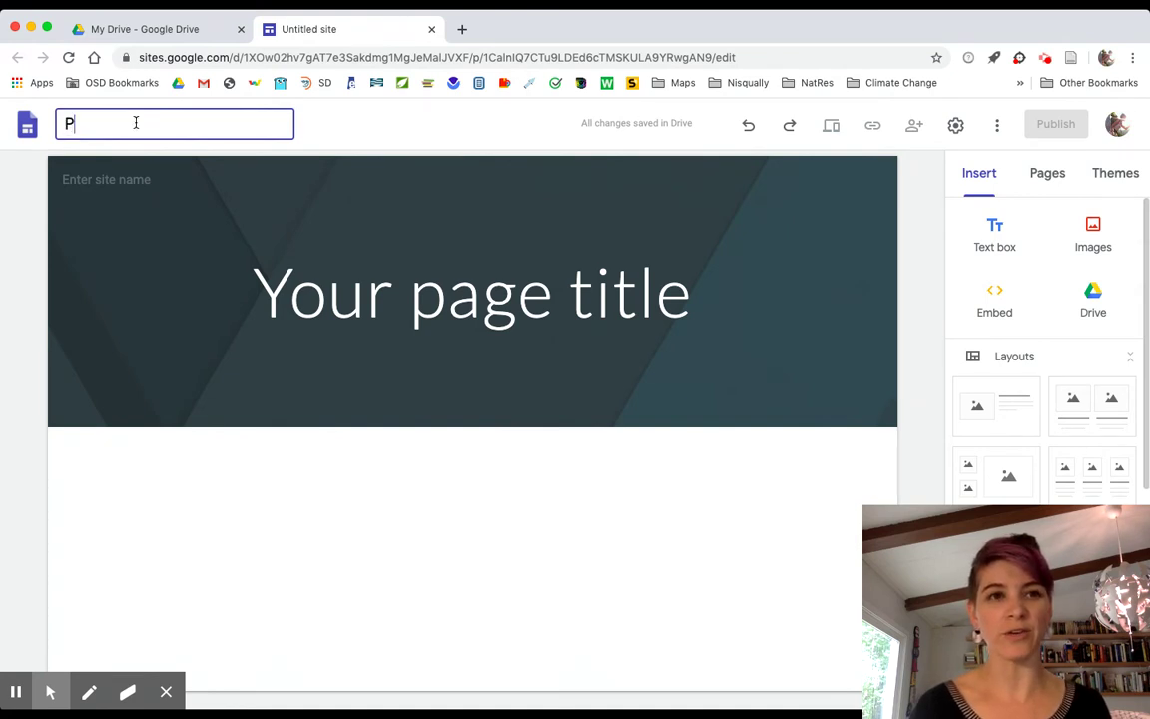
text(arasitc )
text(Fina)
text(ts)
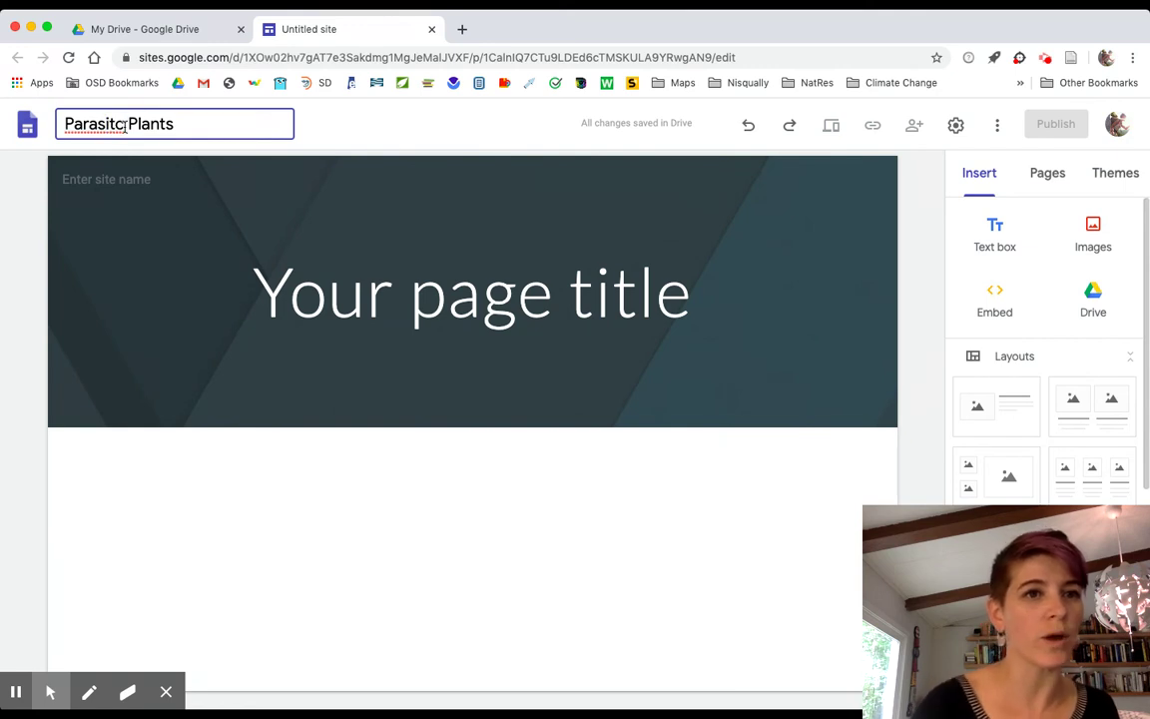
click(125, 124)
key(BackSpace)
text(ic)
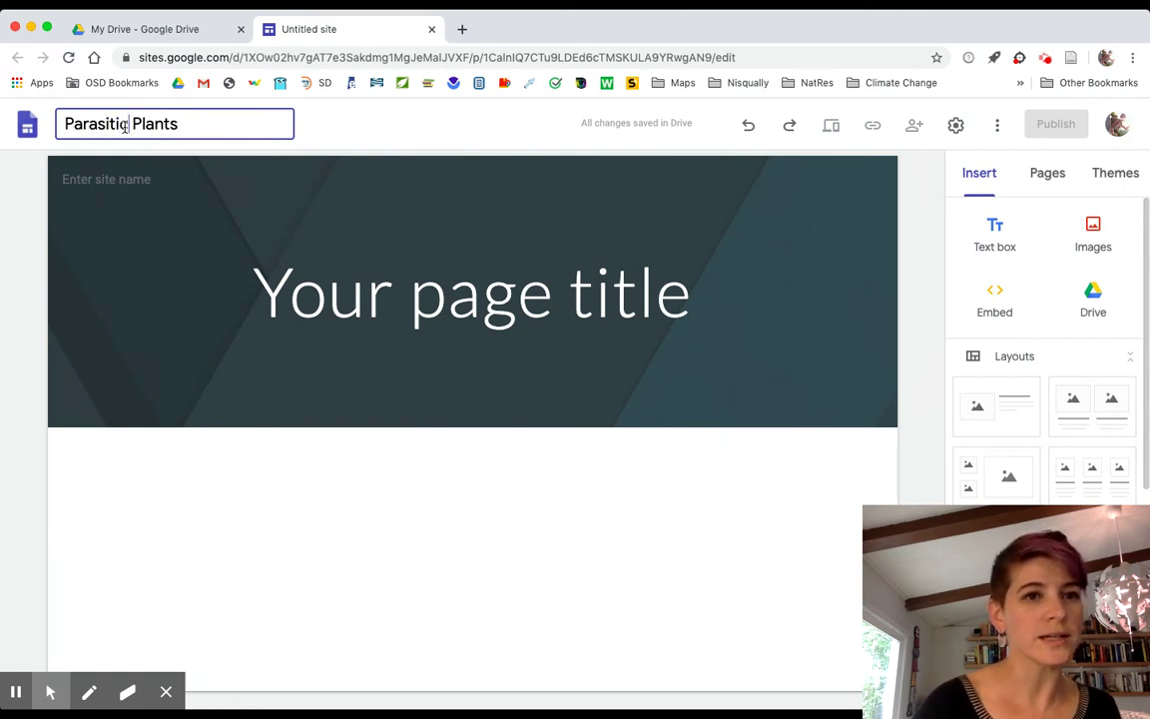
Replace the placeholder page title with 'Question'.
click(447, 294)
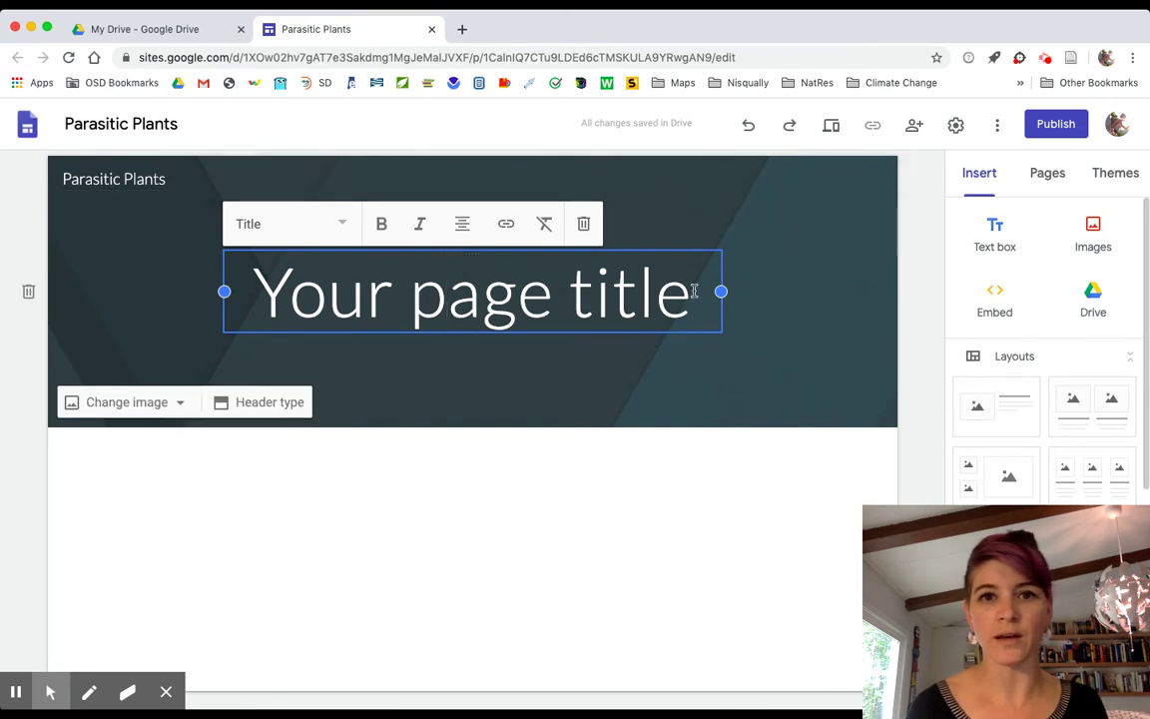
double_click(626, 294)
click(629, 295)
double_click(631, 294)
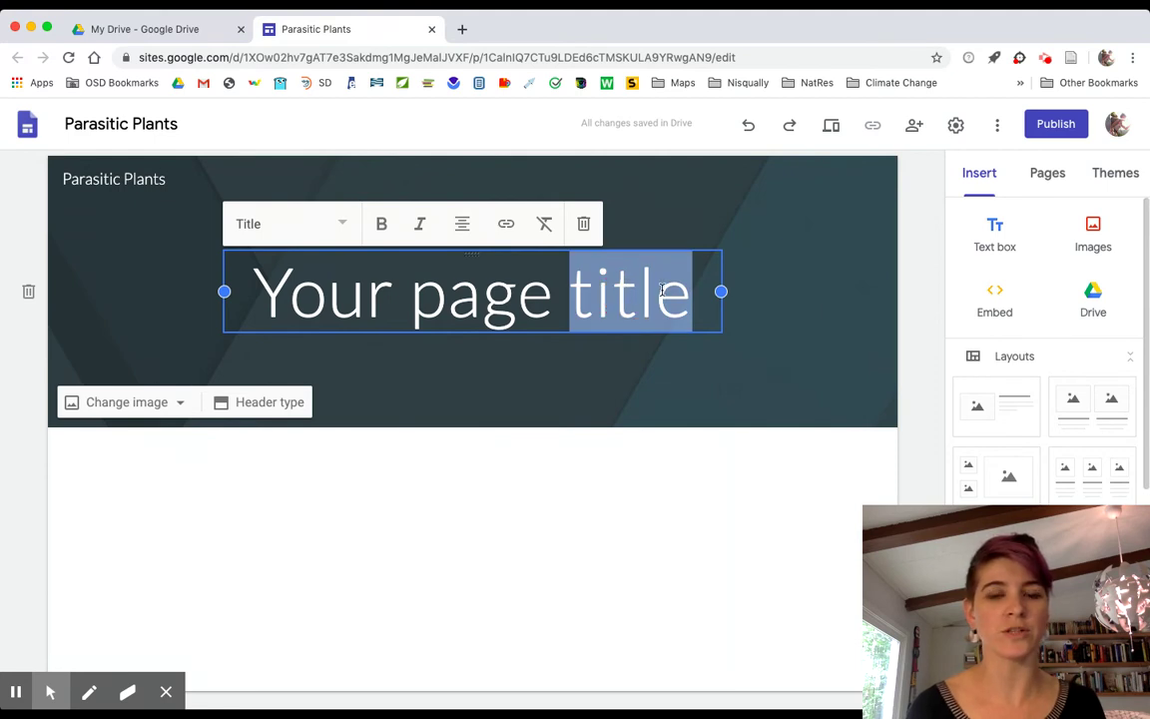
key(BackSpace)
key(BackSpace)
key(BackSpace)
key(BackSpace)
key(BackSpace)
key(BackSpace)
key(BackSpace)
key(BackSpace)
key(BackSpace)
key(BackSpace)
key(BackSpace)
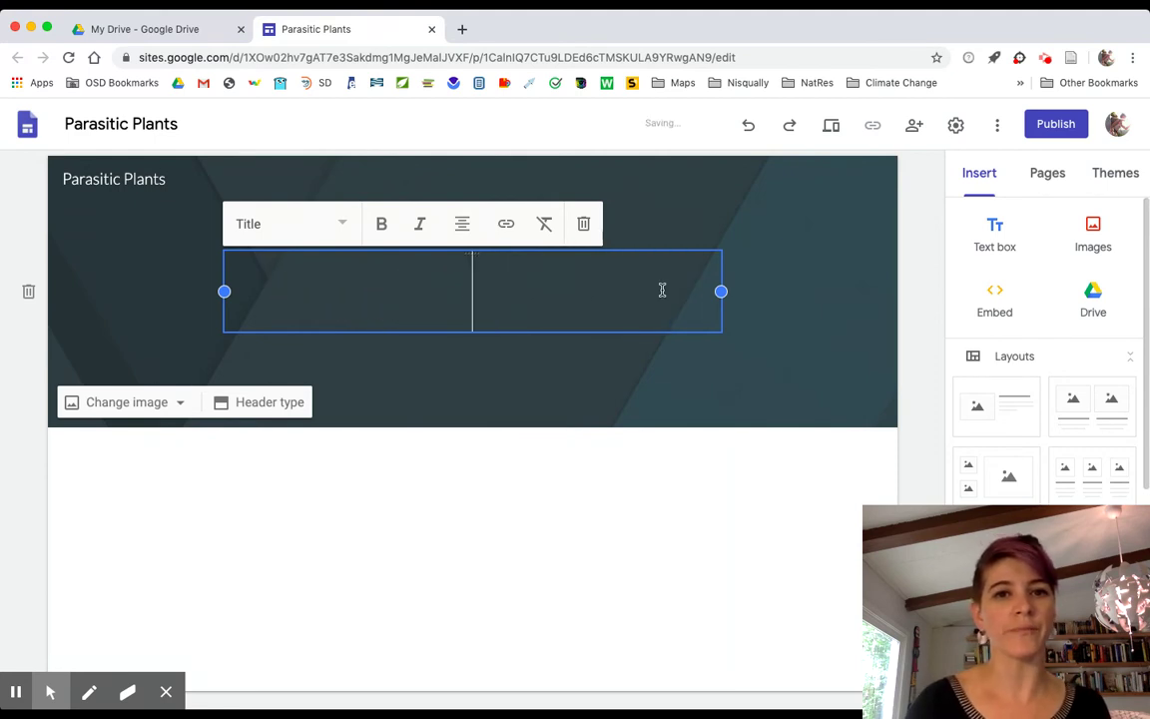
text(Question)
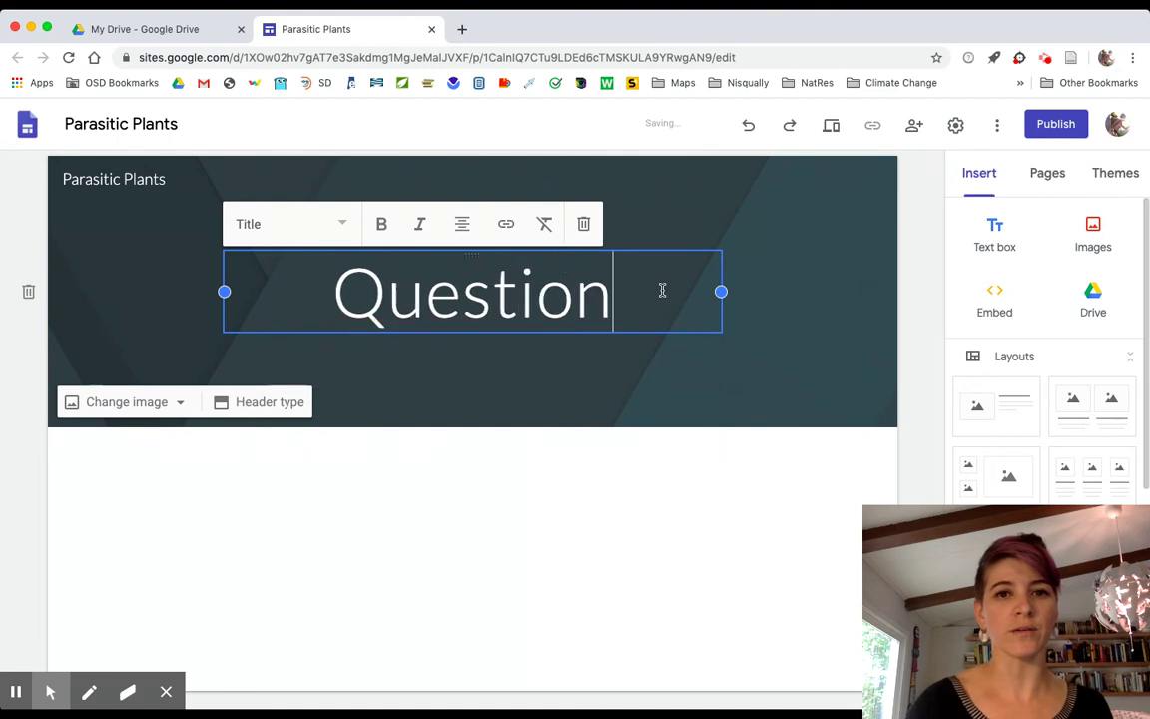
click(1046, 180)
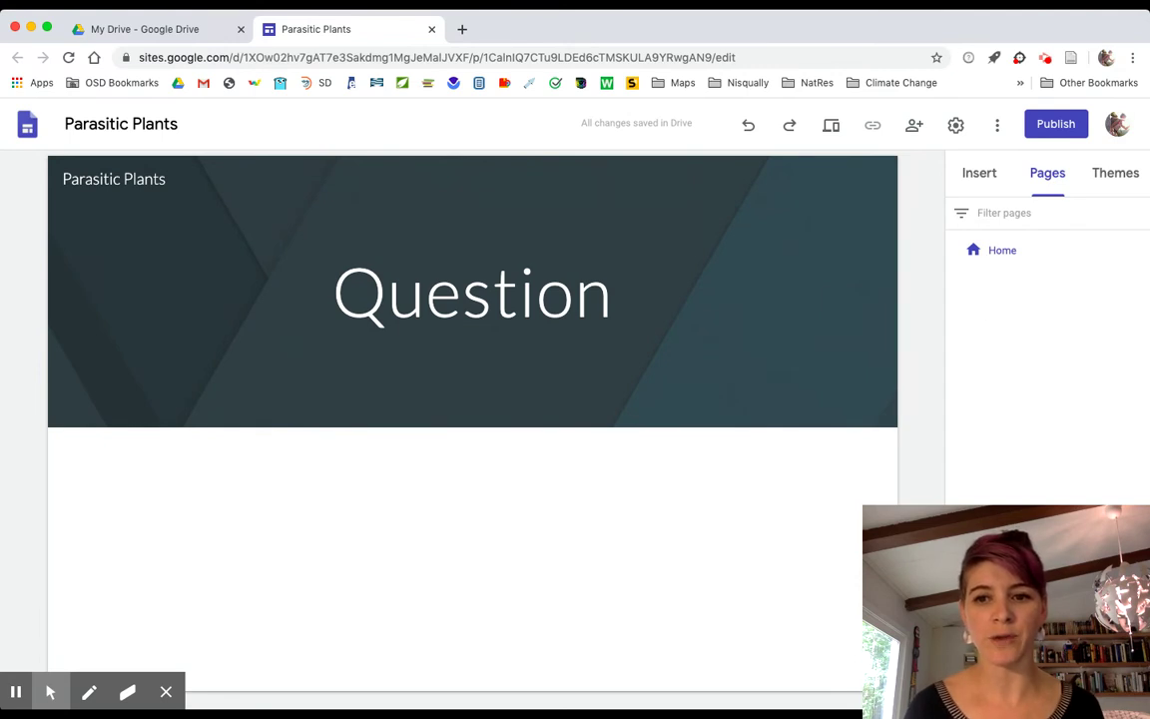
Add three pages named Research, Blog and Answer to the site.
click(1047, 666)
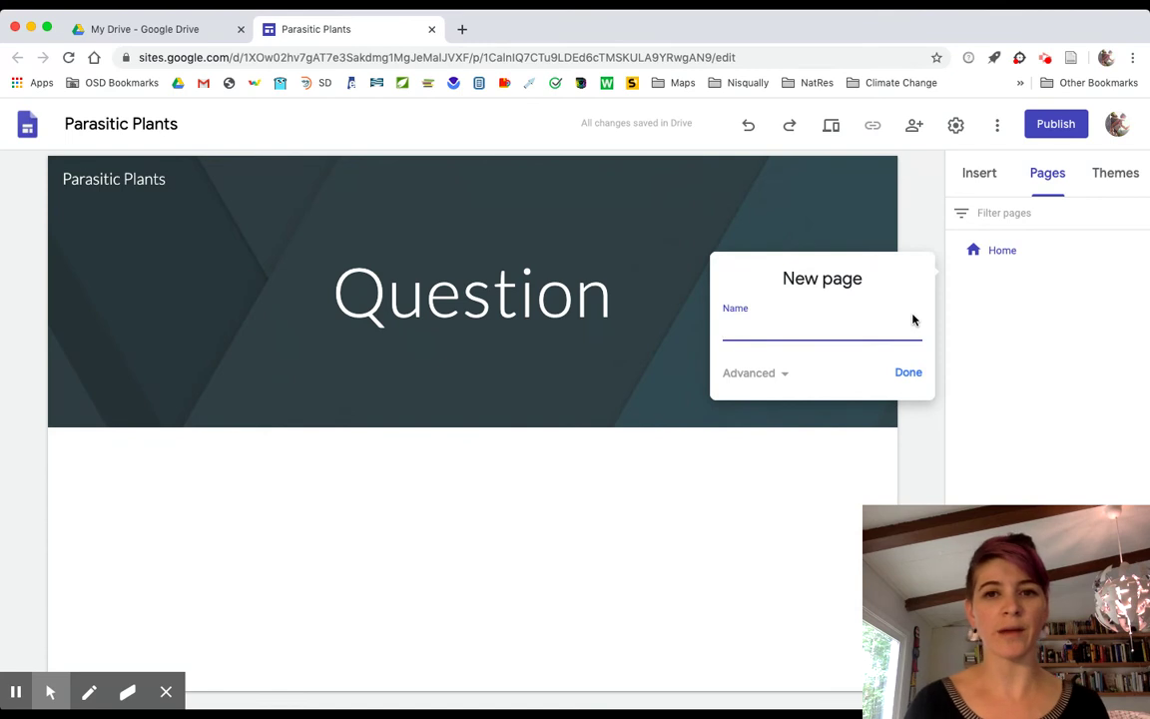
text(Research)
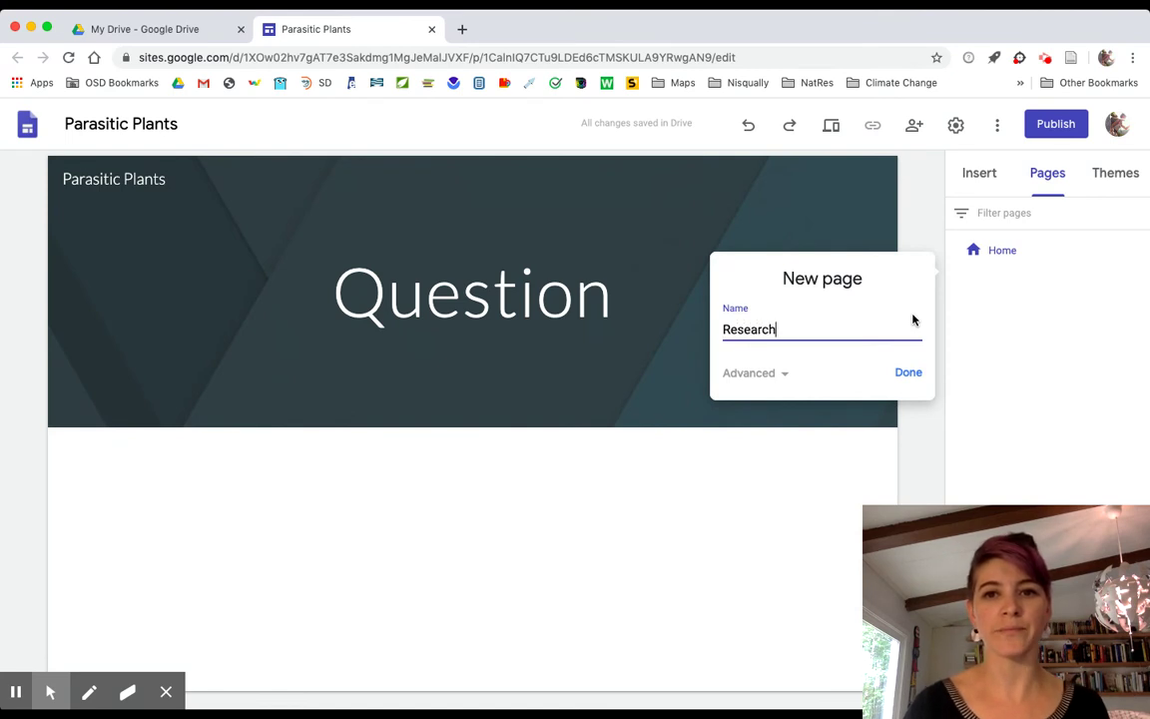
click(909, 374)
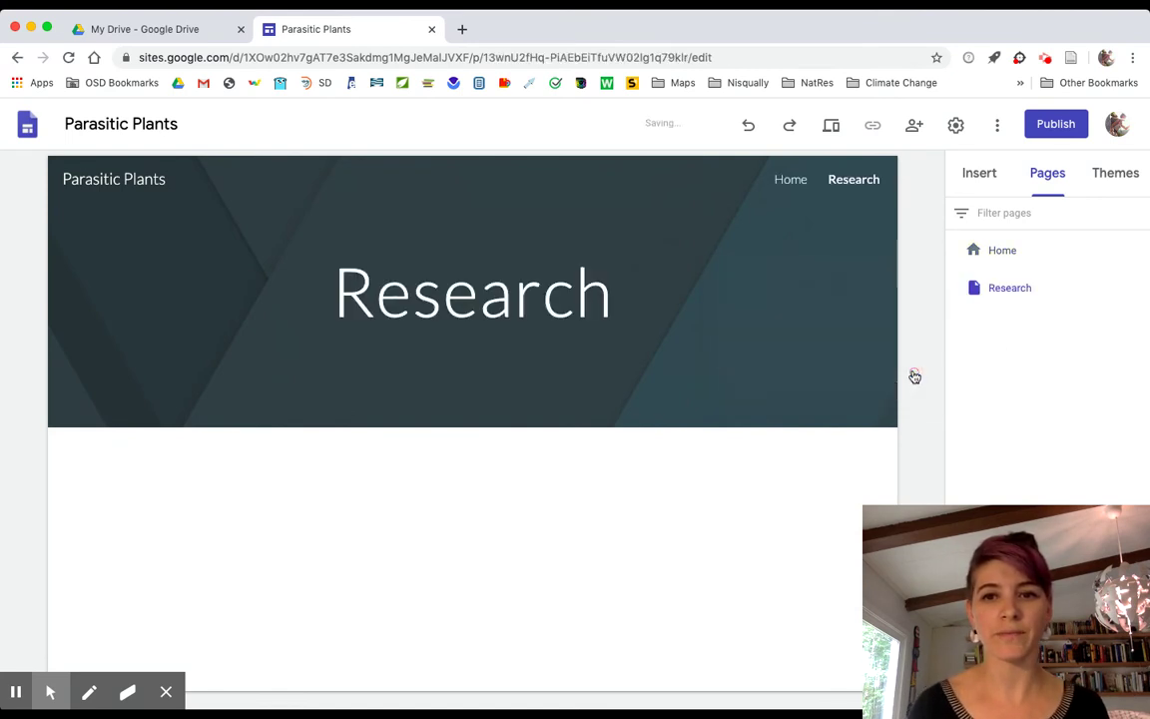
click(1047, 667)
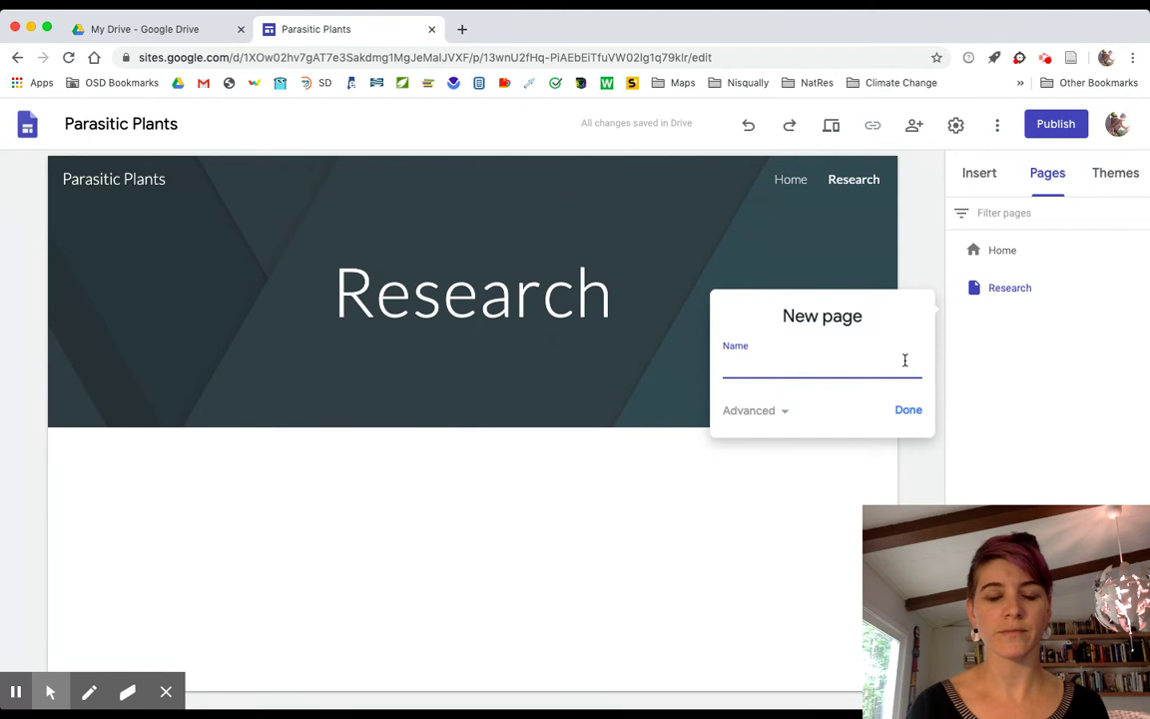
text(Blog)
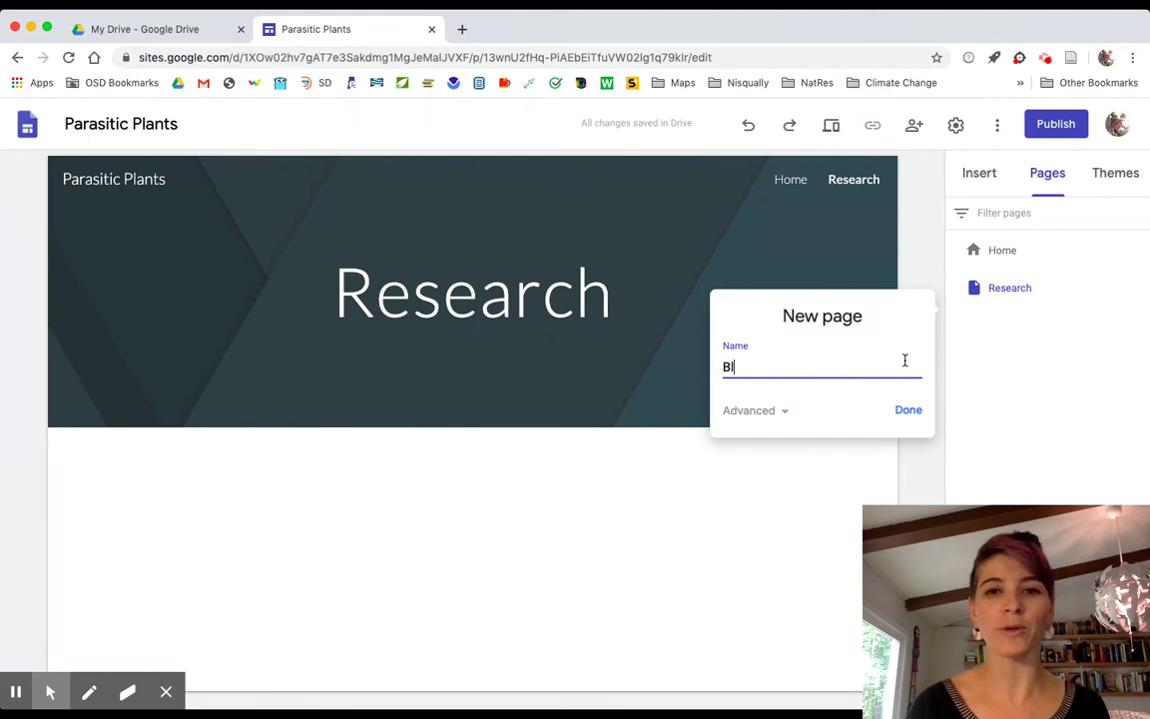
click(911, 410)
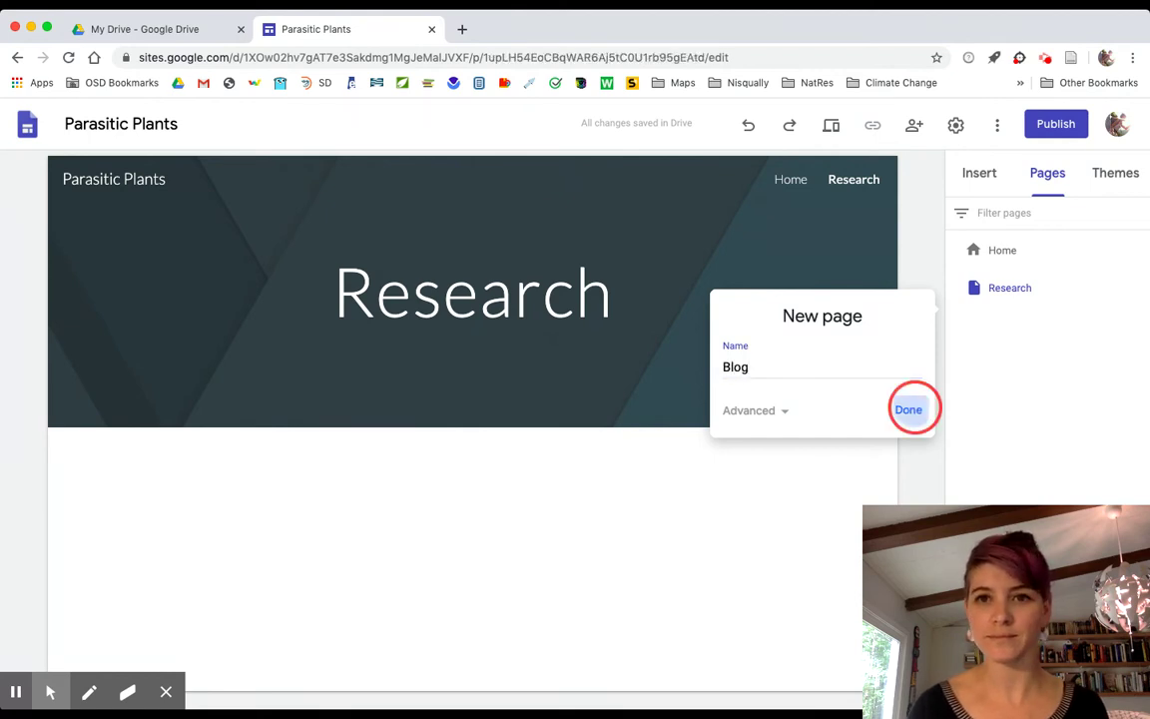
click(1047, 667)
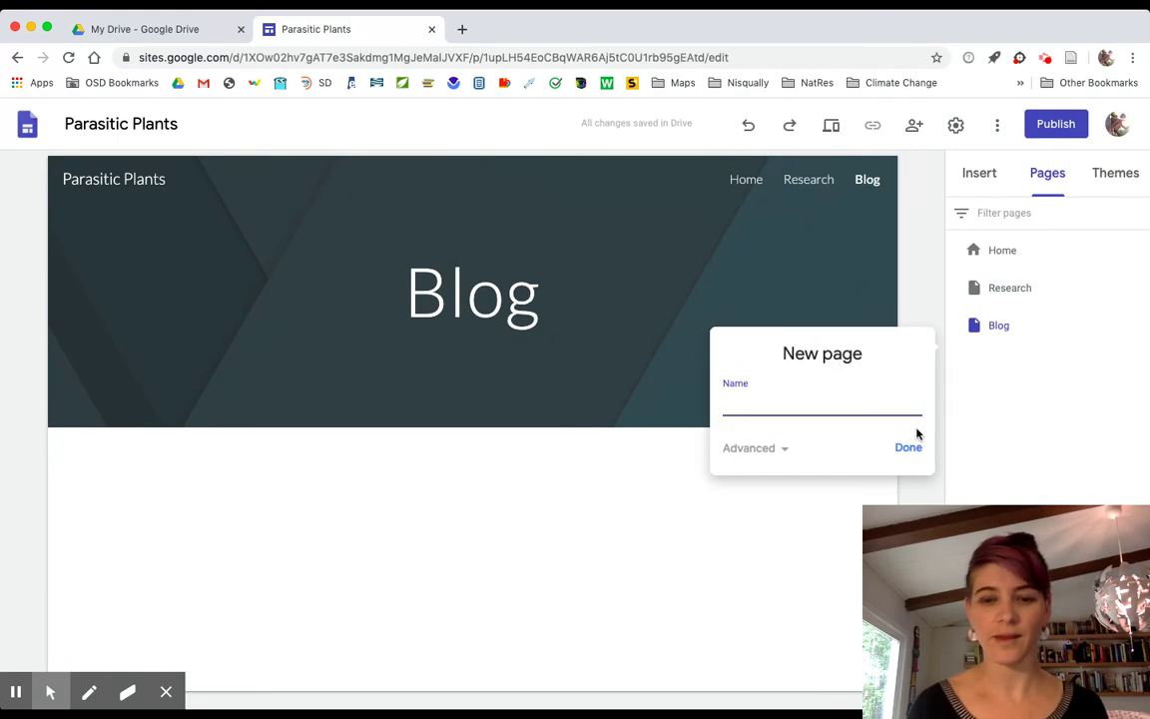
text(Answer)
click(906, 448)
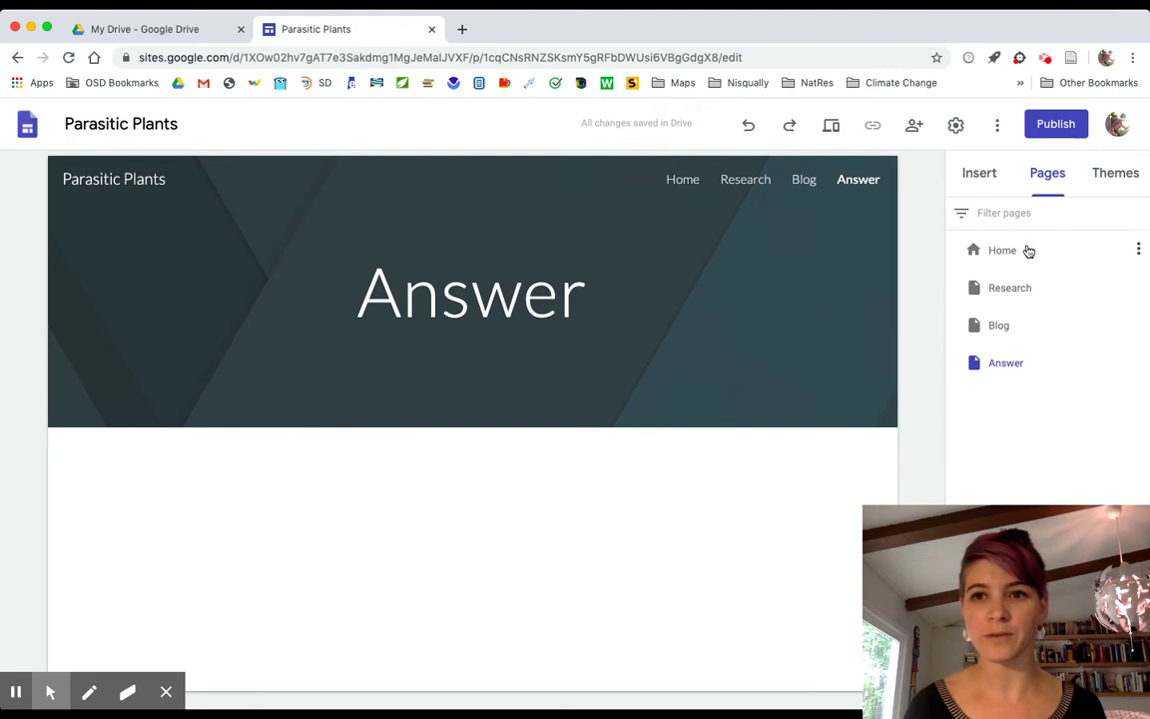
click(1138, 248)
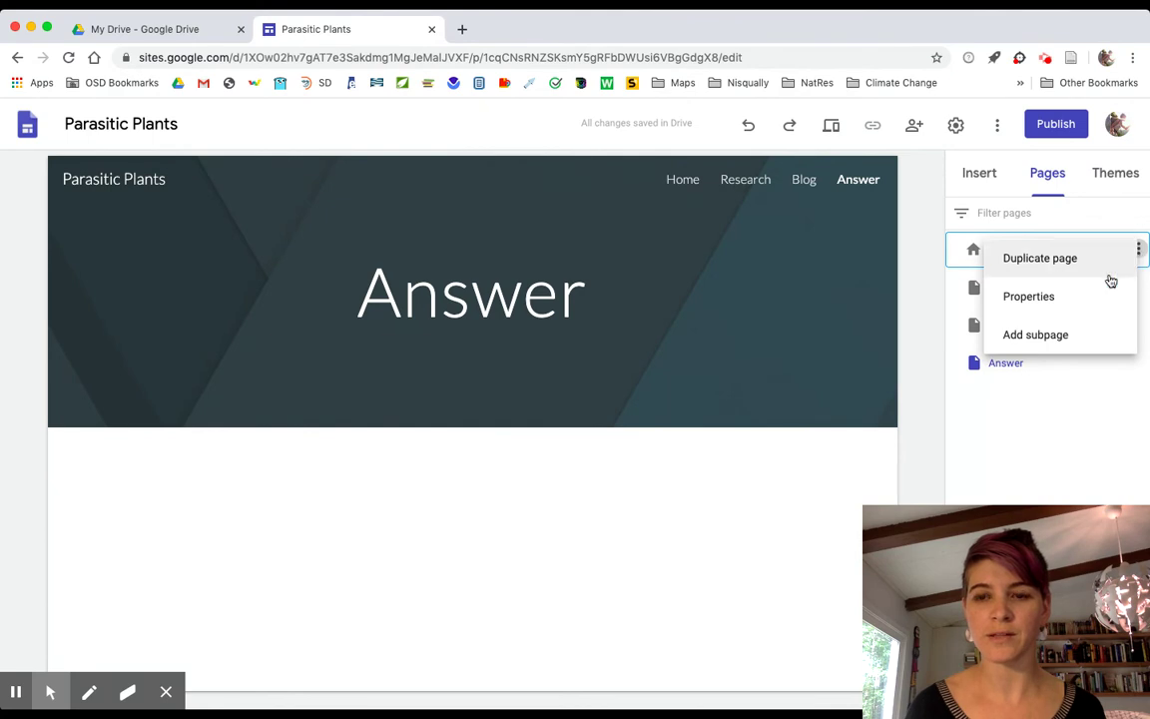
Rename the home page from 'Questoin' to 'Question' in its properties and open it for editing.
click(1070, 304)
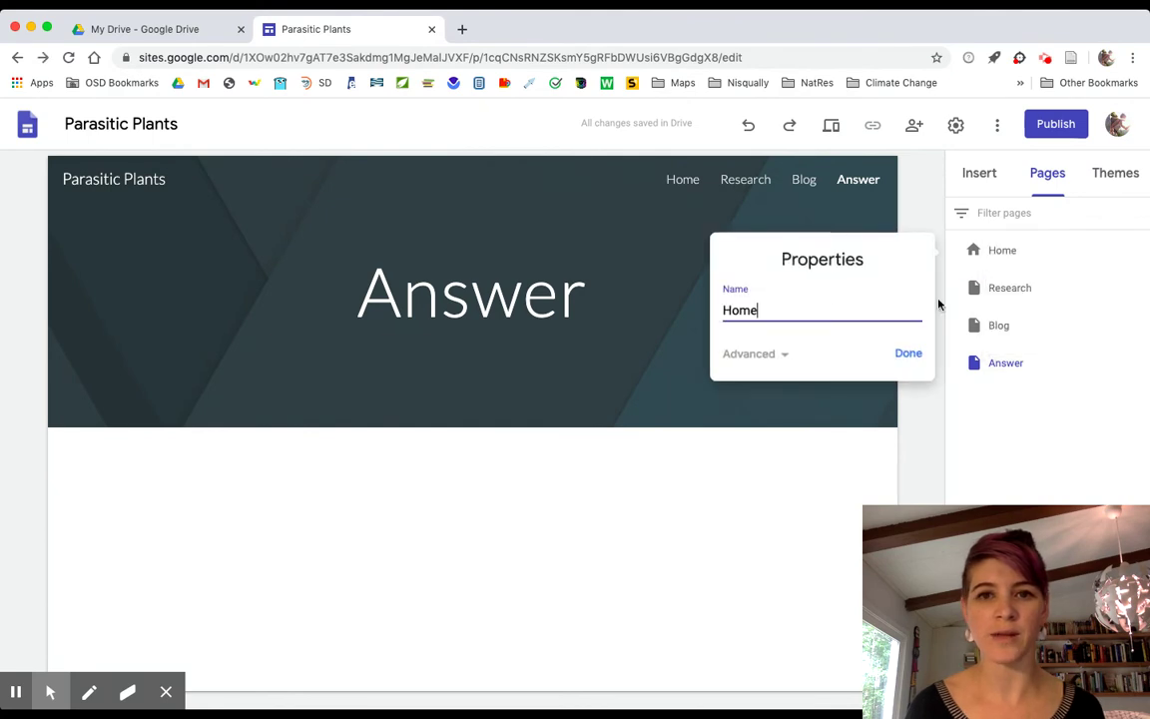
key(BackSpace)
key(BackSpace)
key(BackSpace)
key(BackSpace)
text(Questoin)
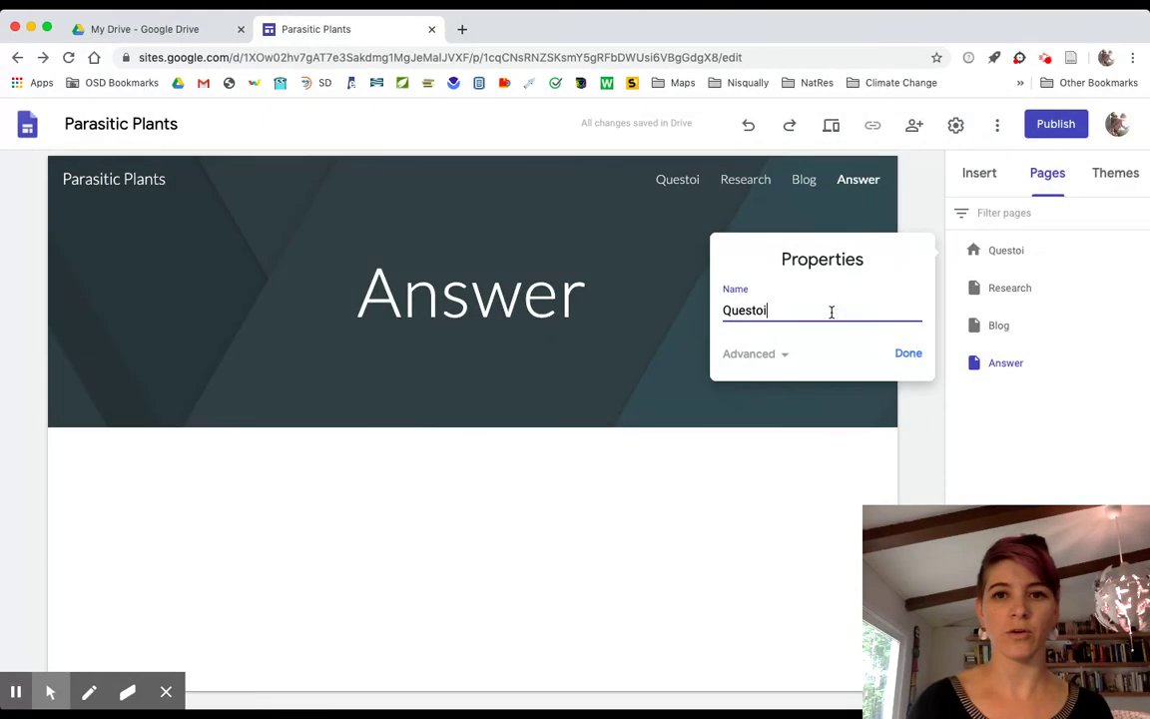
click(910, 354)
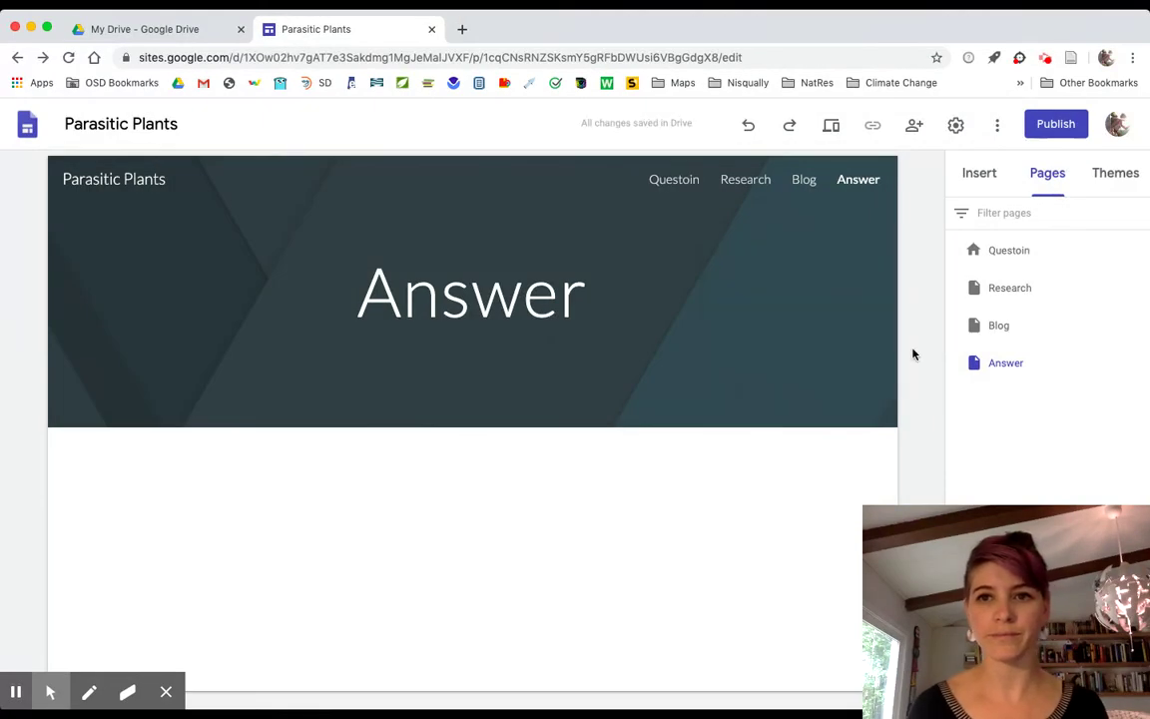
click(1138, 249)
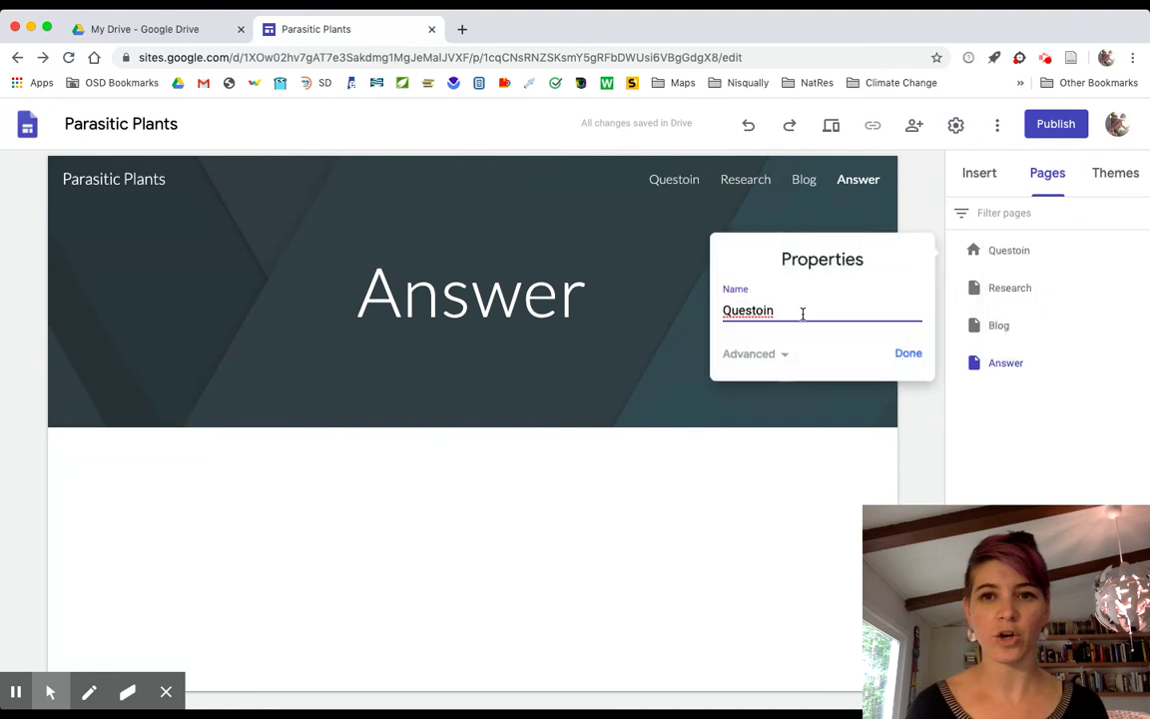
key(BackSpace)
key(BackSpace)
key(BackSpace)
text(ion)
click(907, 354)
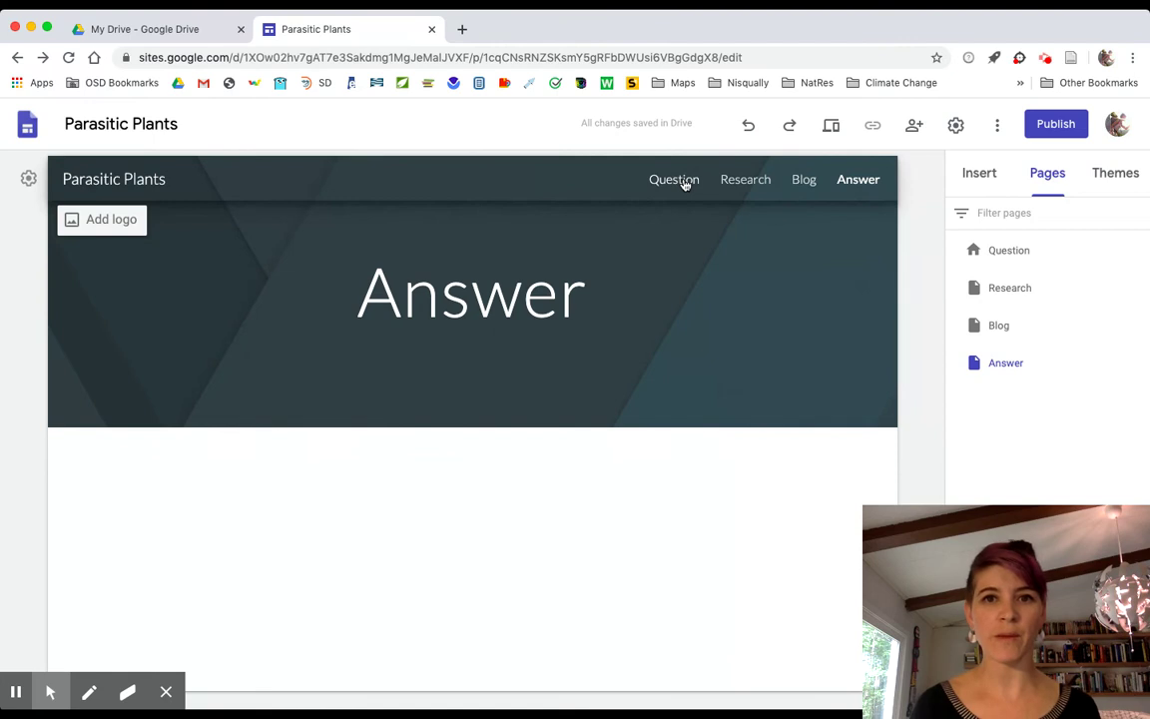
click(678, 179)
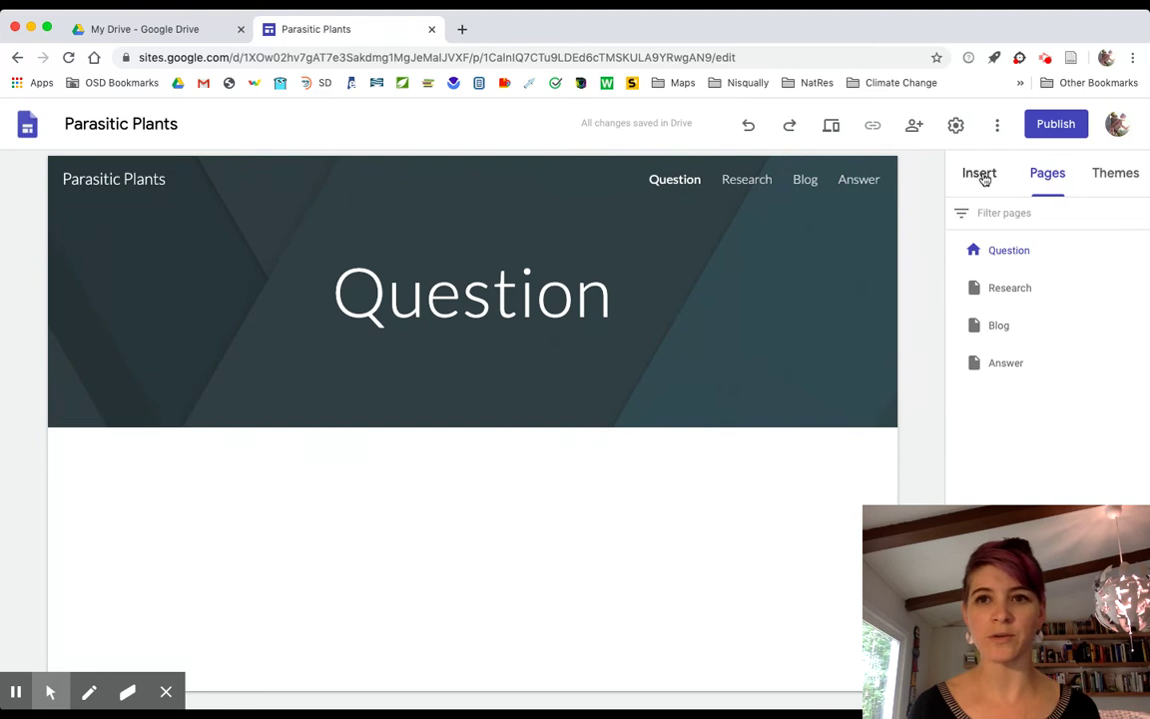
Add a Title-style text box reading 'Why did parasitic plants evolve?'.
click(980, 174)
click(995, 240)
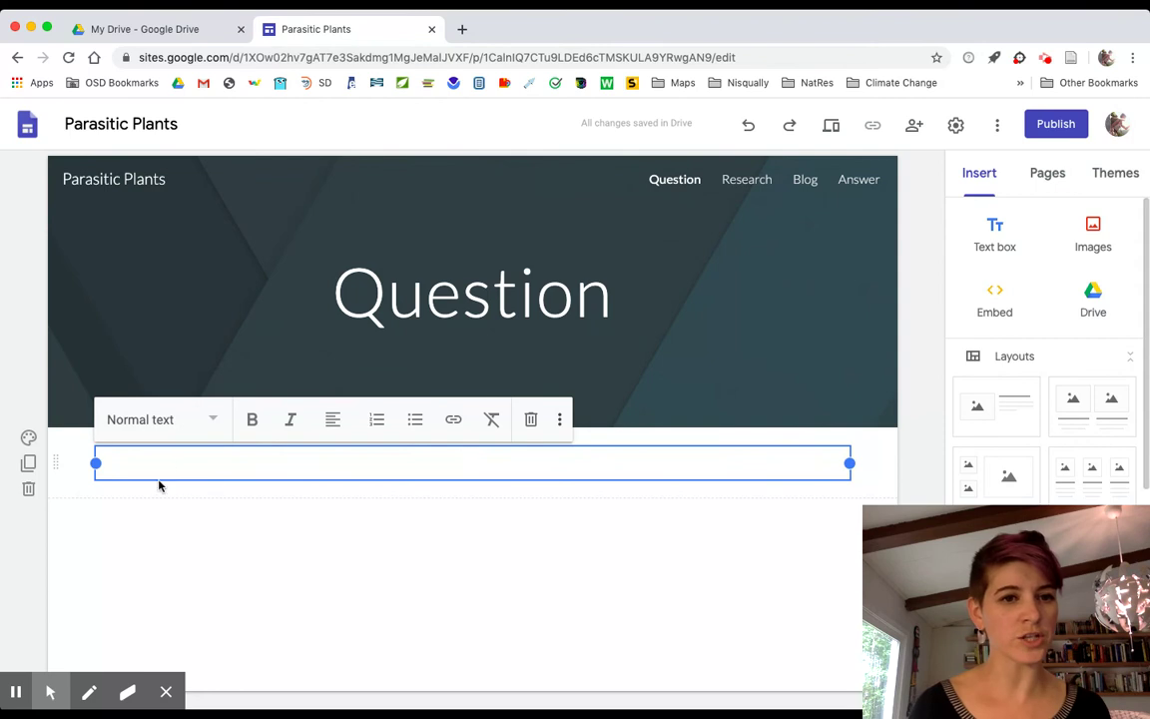
click(215, 421)
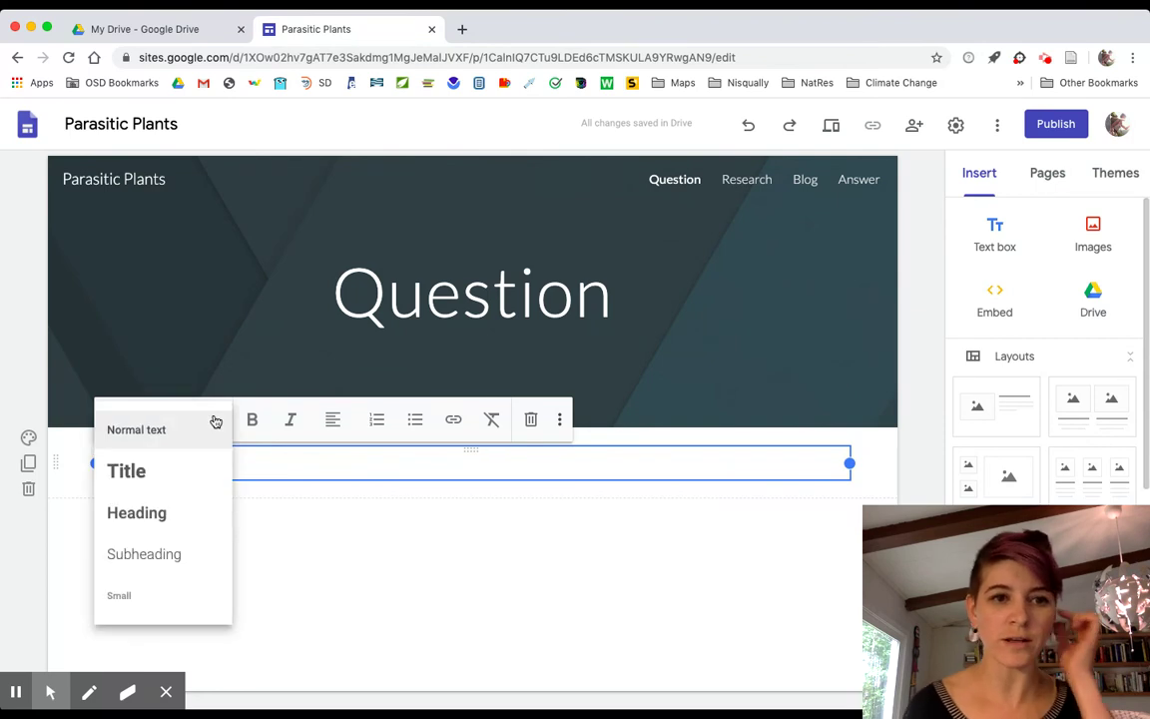
click(167, 478)
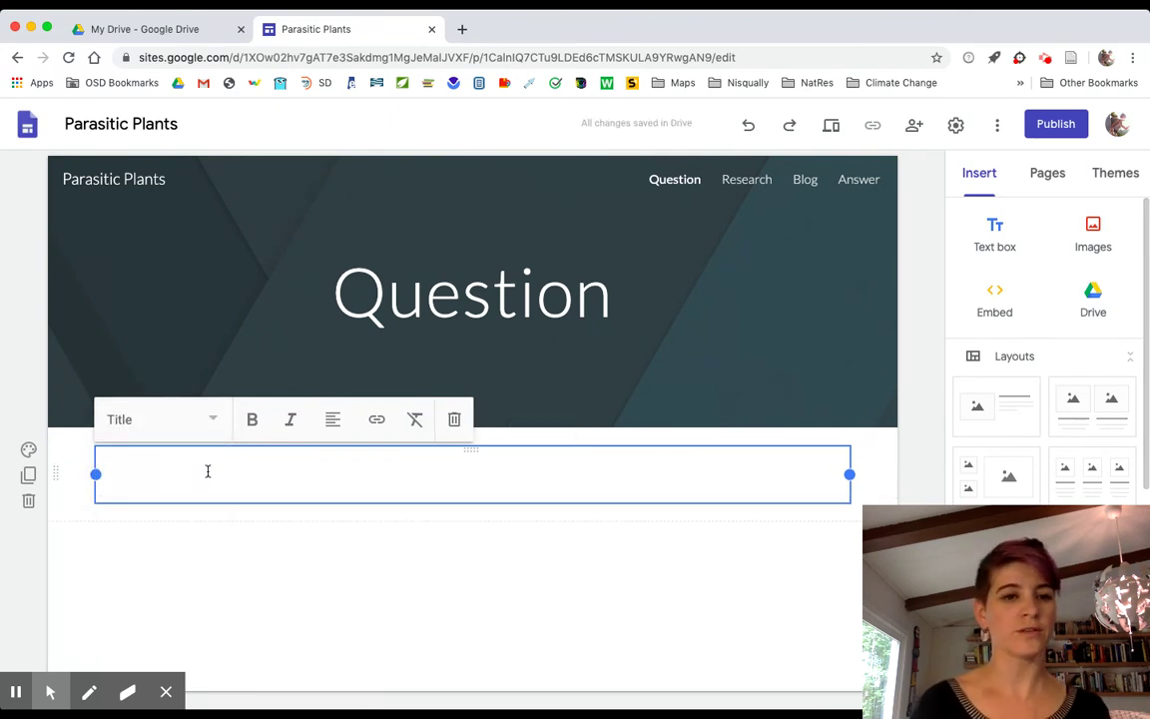
text(Par)
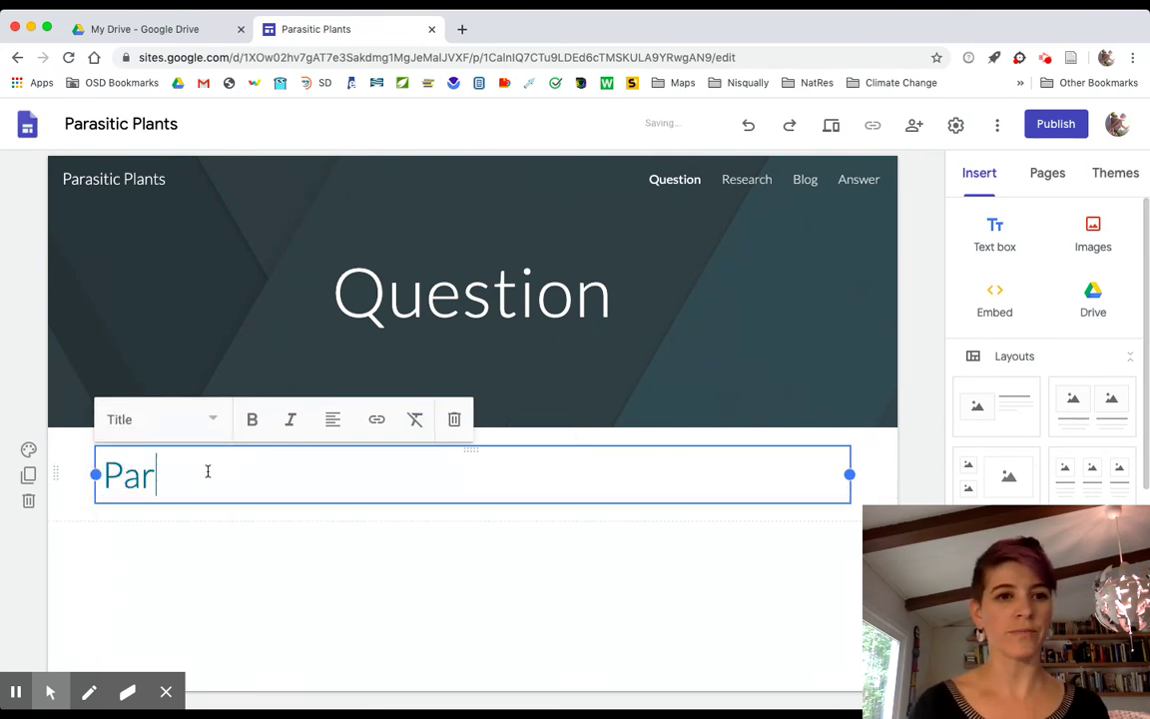
key(BackSpace)
key(BackSpace)
key(BackSpace)
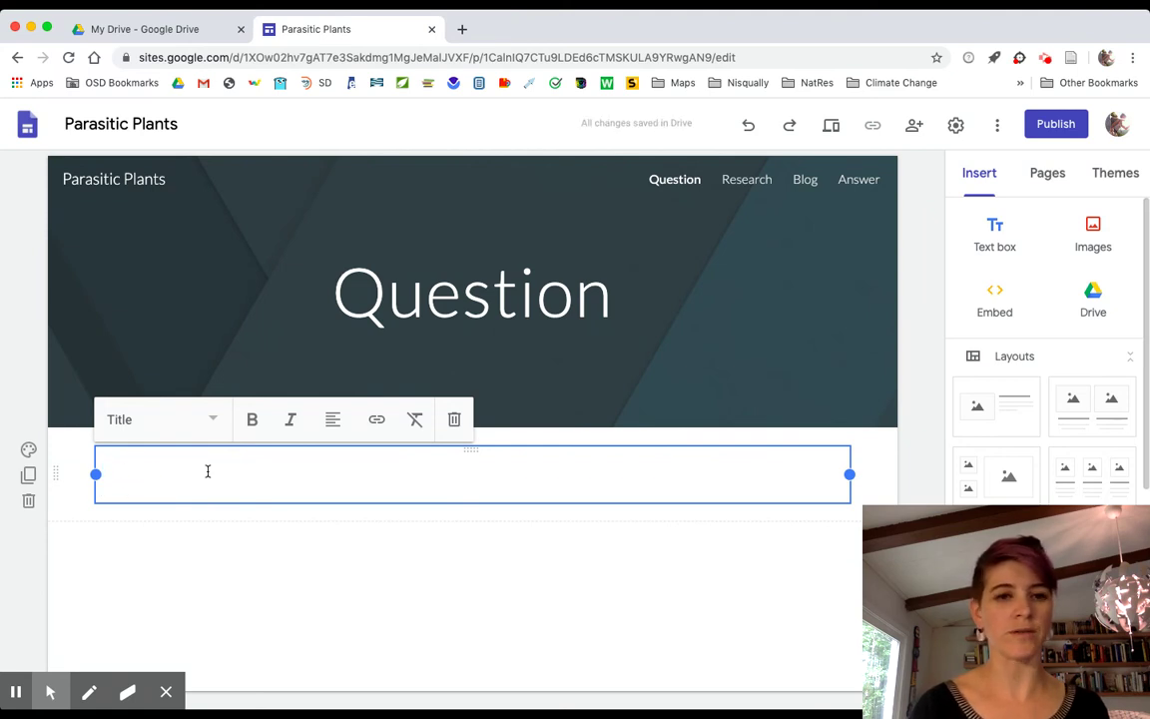
text(How did )
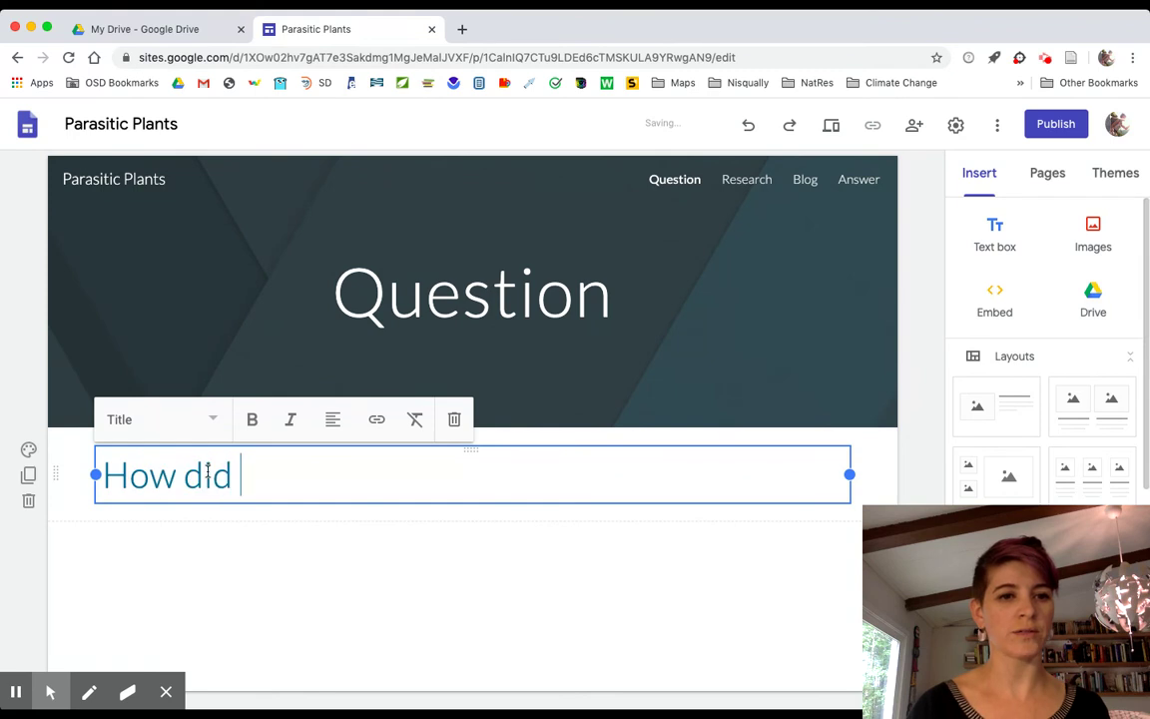
text(parasitic)
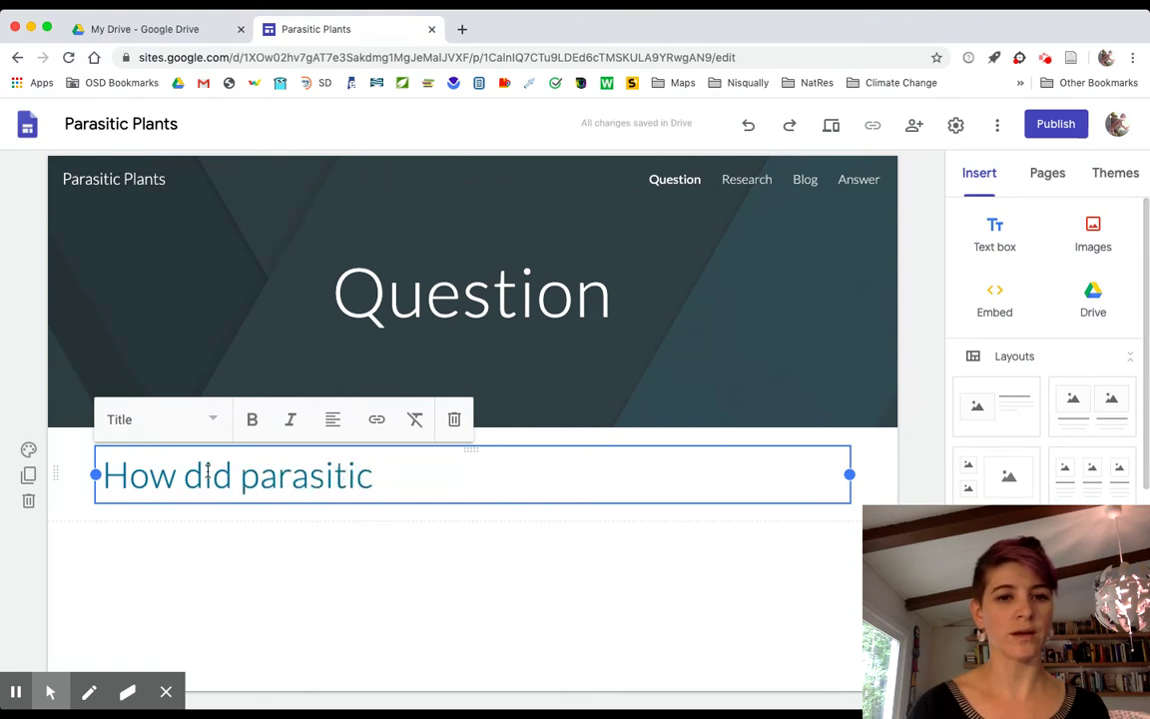
text( plants evolve?)
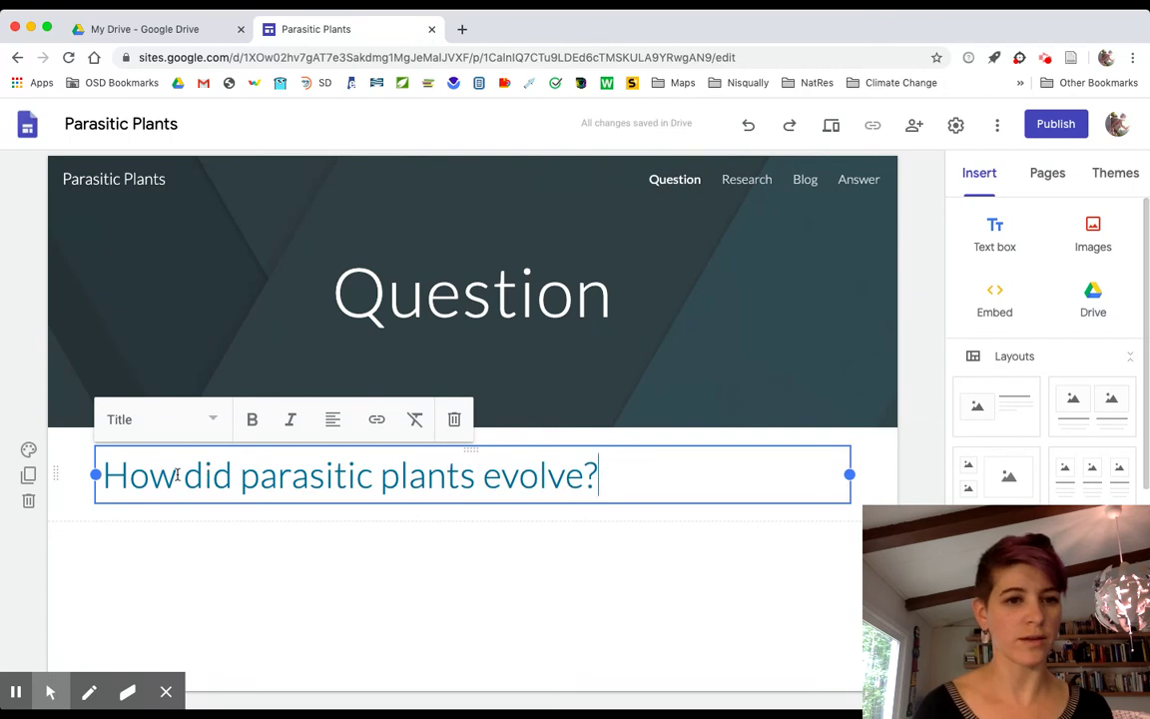
drag(175, 475, 106, 475)
text(Why)
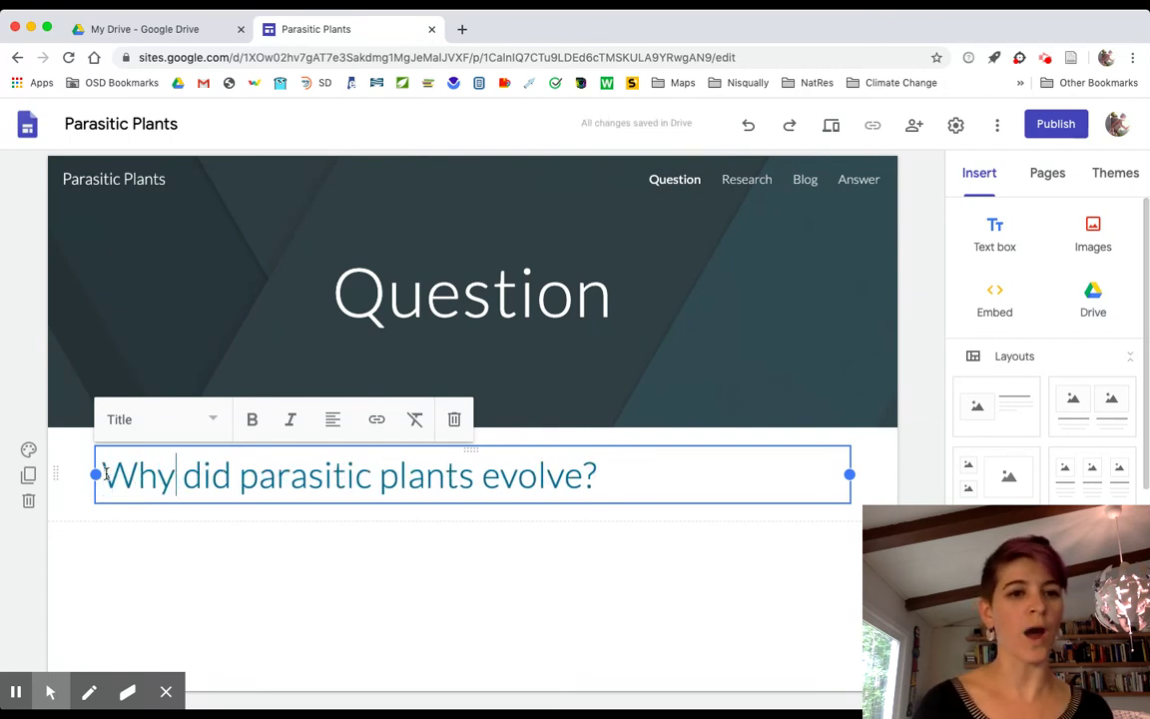
click(734, 482)
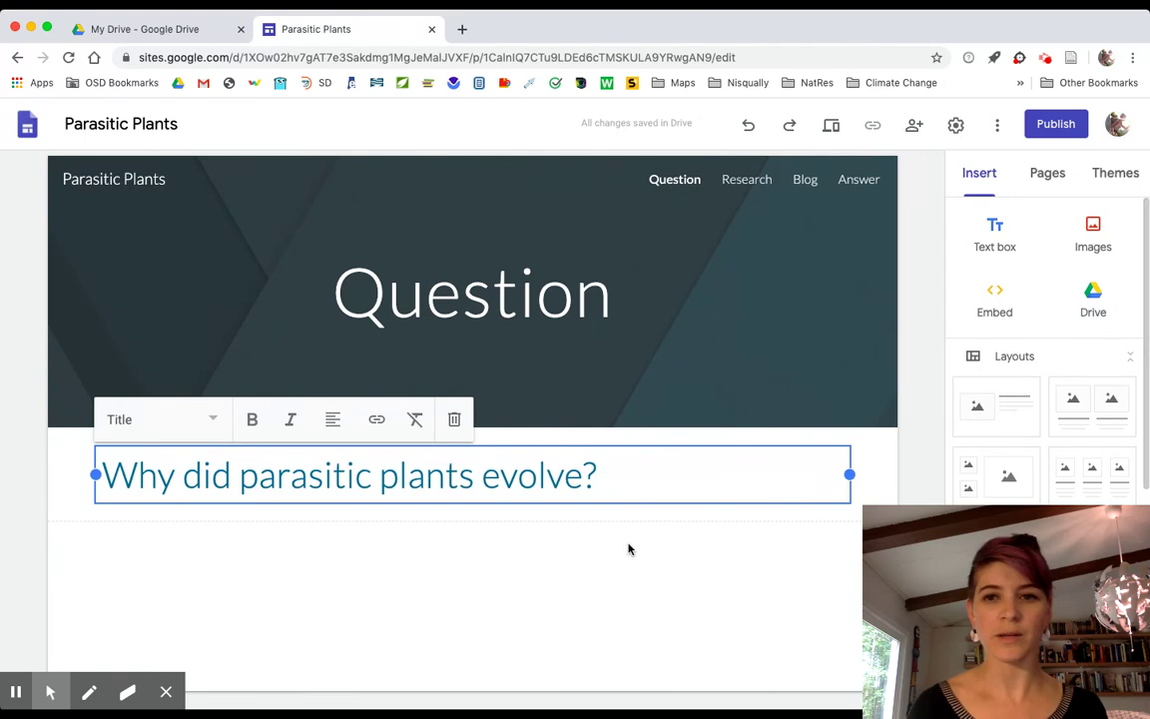
click(557, 532)
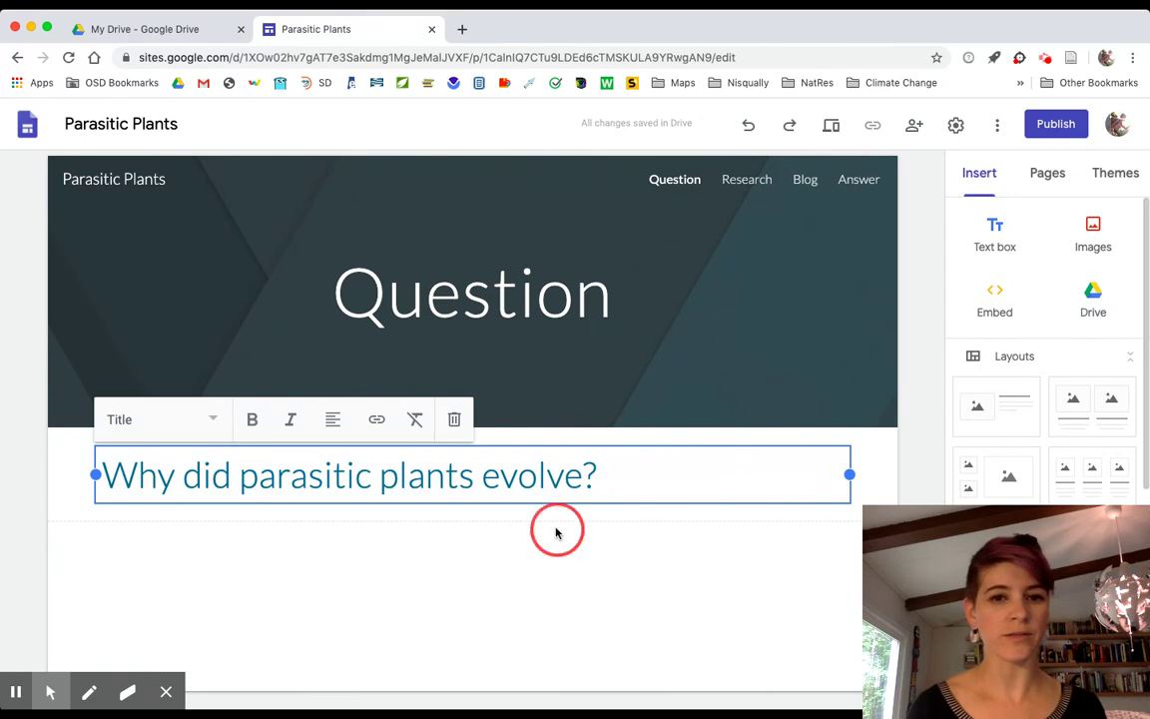
Add a normal text box below the title containing 'Why -- What -- How'.
click(1003, 243)
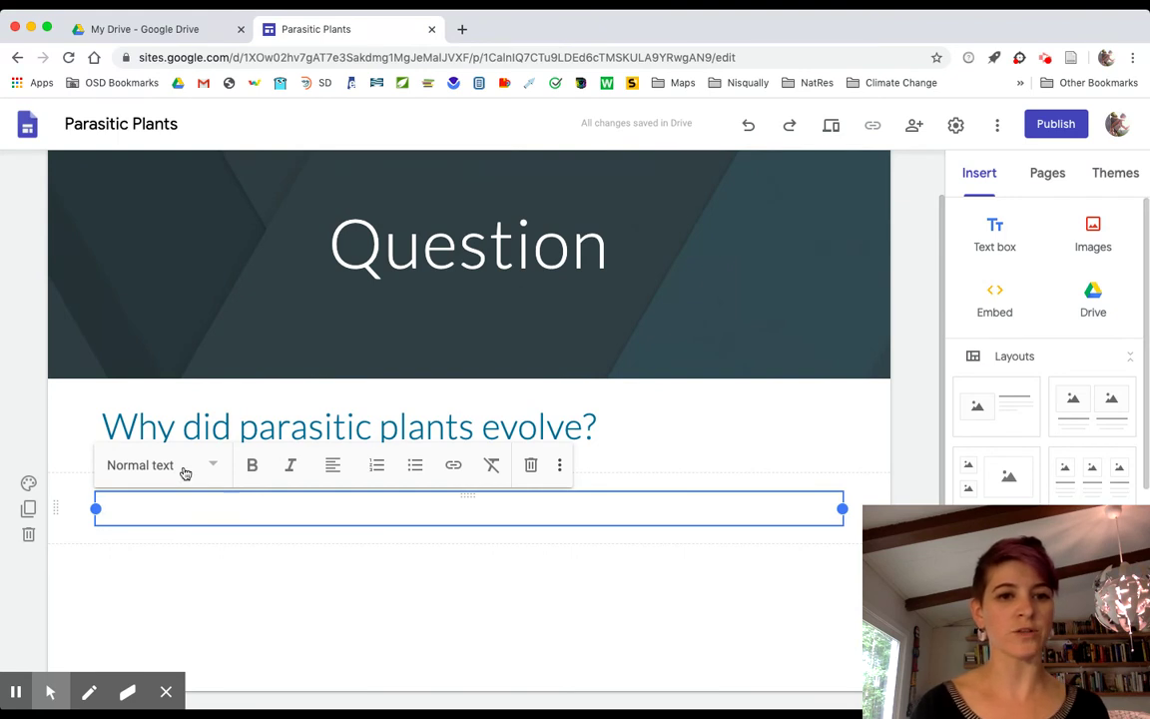
text(lkjsdlkjflkjsdkljfl)
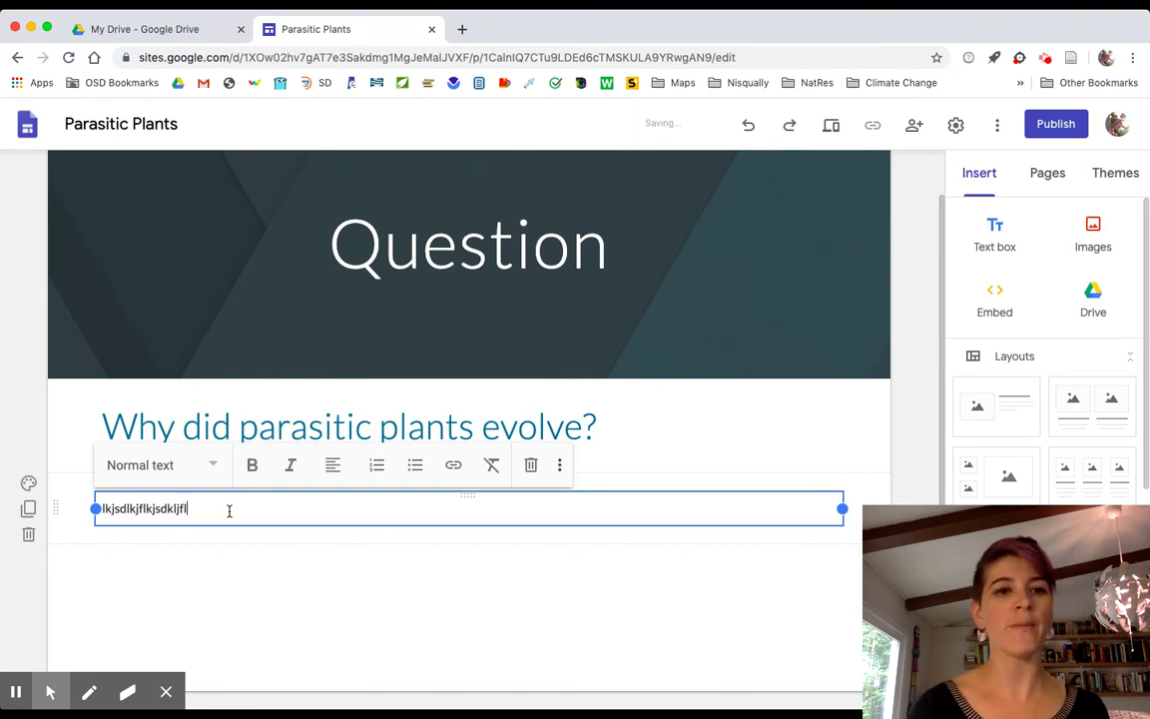
text(kjs kWhe)
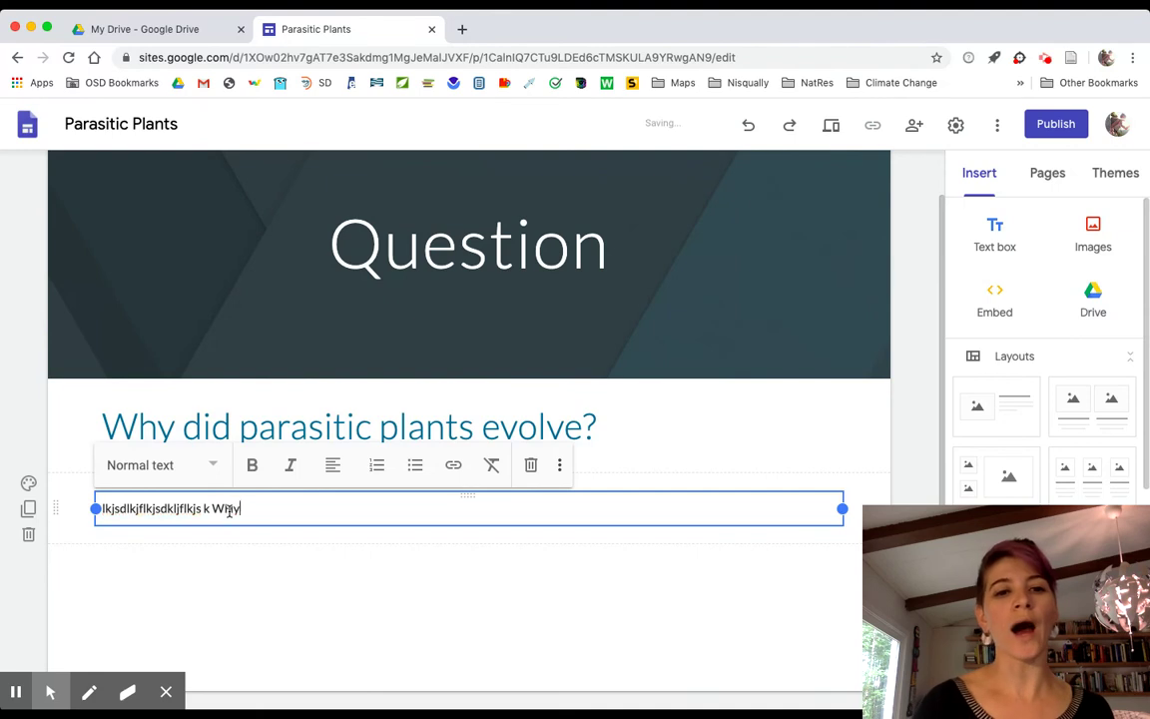
key(BackSpace)
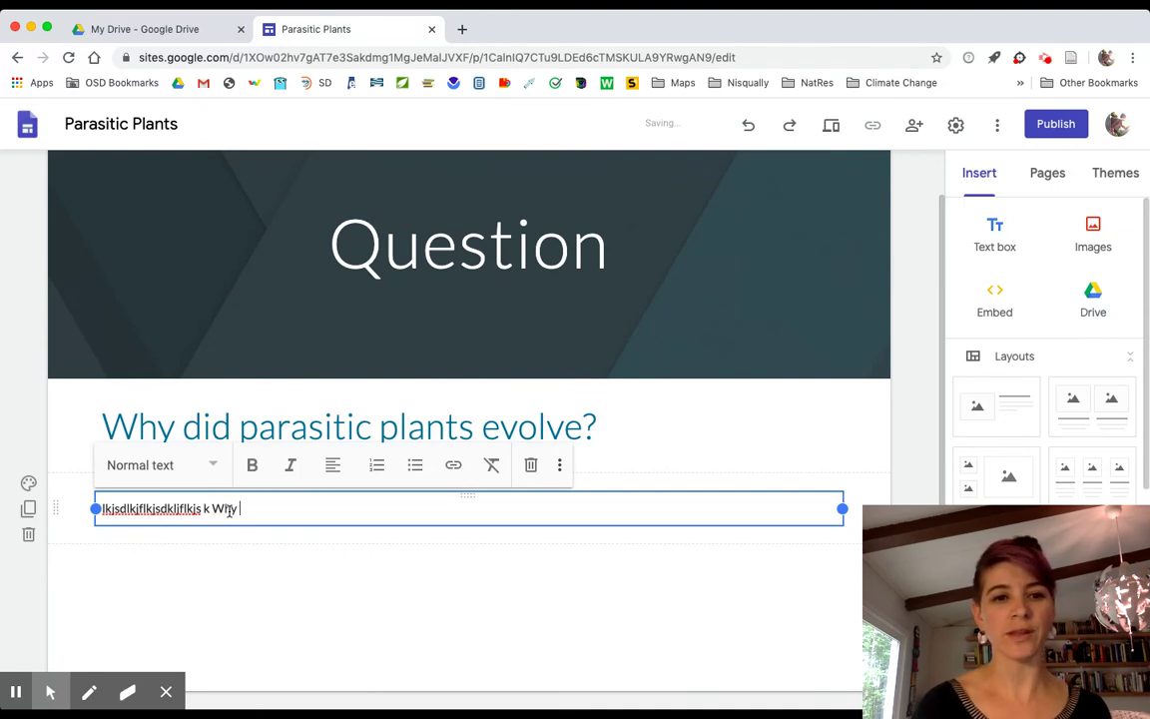
text(y -- What -- )
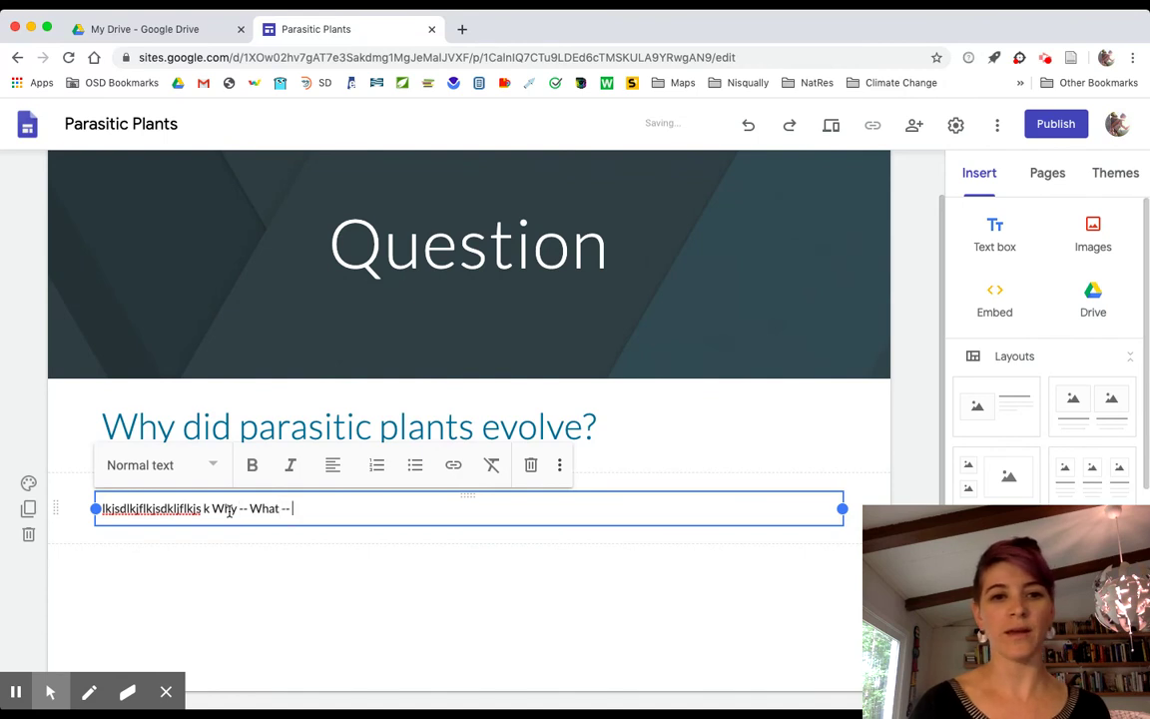
text(How)
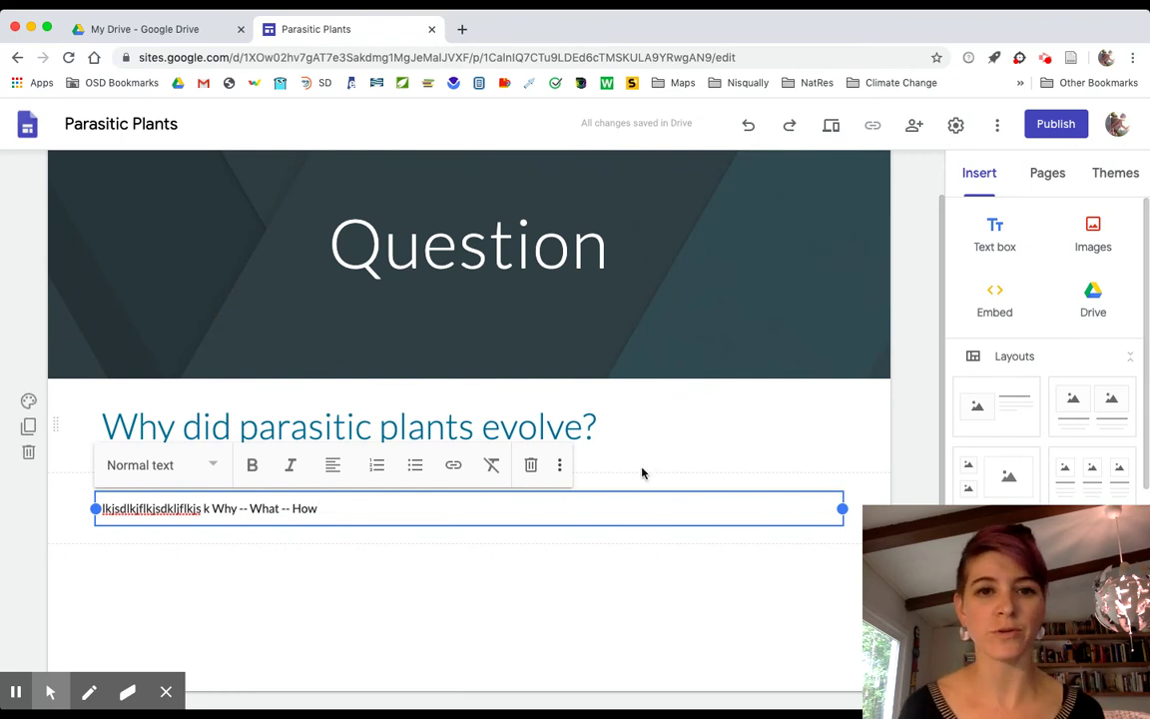
scroll(642, 470, up, 2)
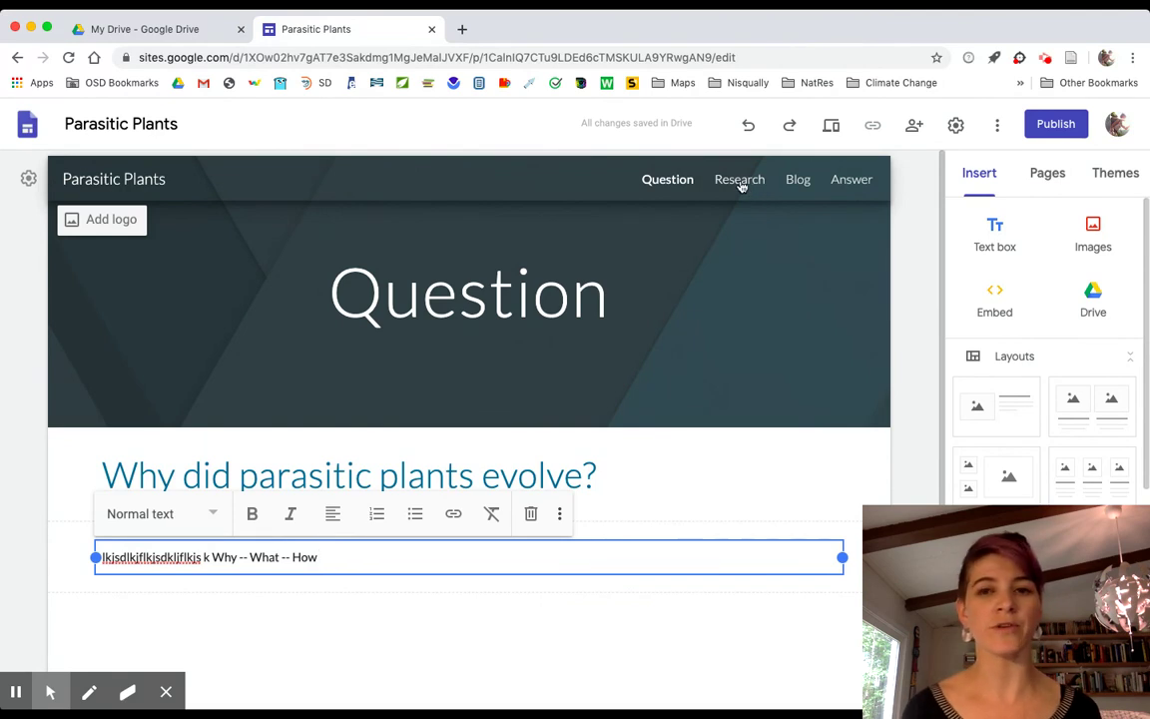
Switch to the Research page and bring up the Embed from the web dialog.
click(740, 181)
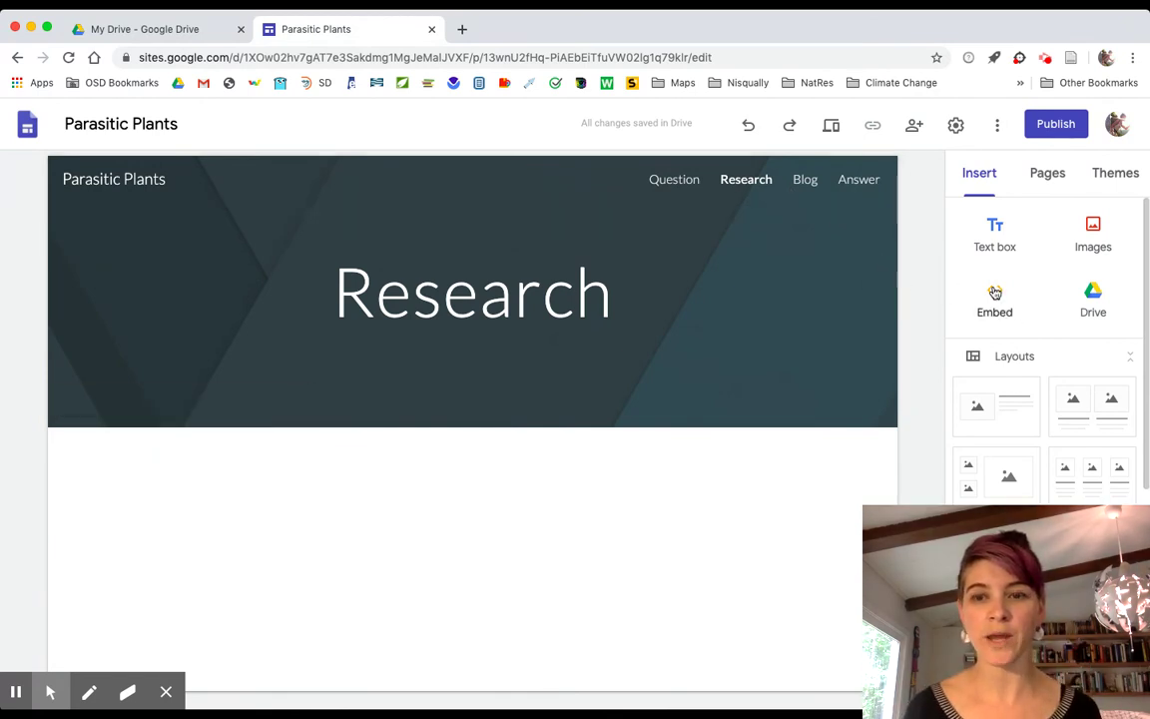
click(994, 292)
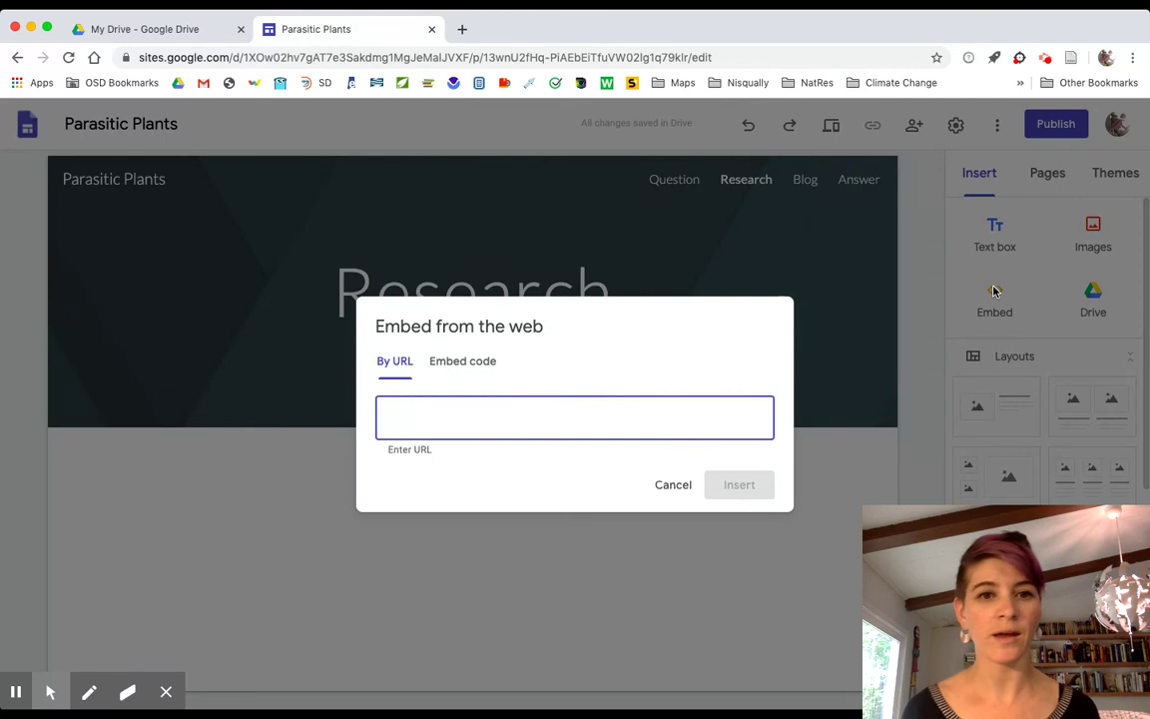
click(460, 30)
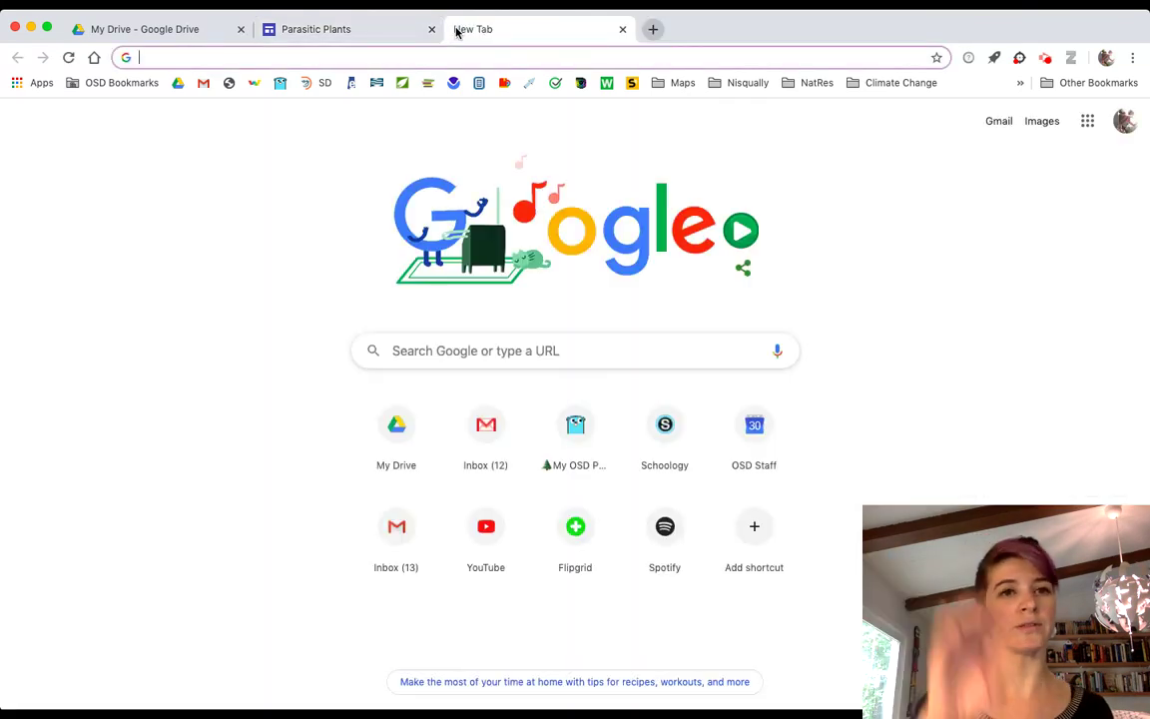
Load coggle.it in the new tab using the 'coo' address suggestion.
text(coo)
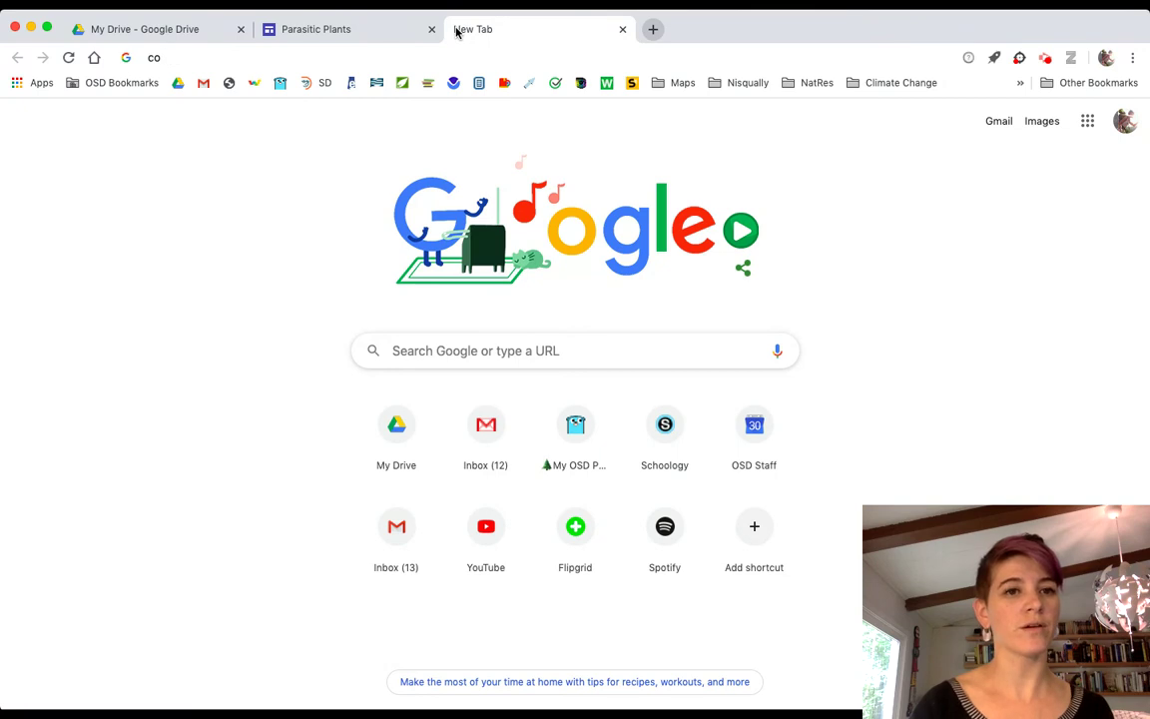
key(Down)
key(Down)
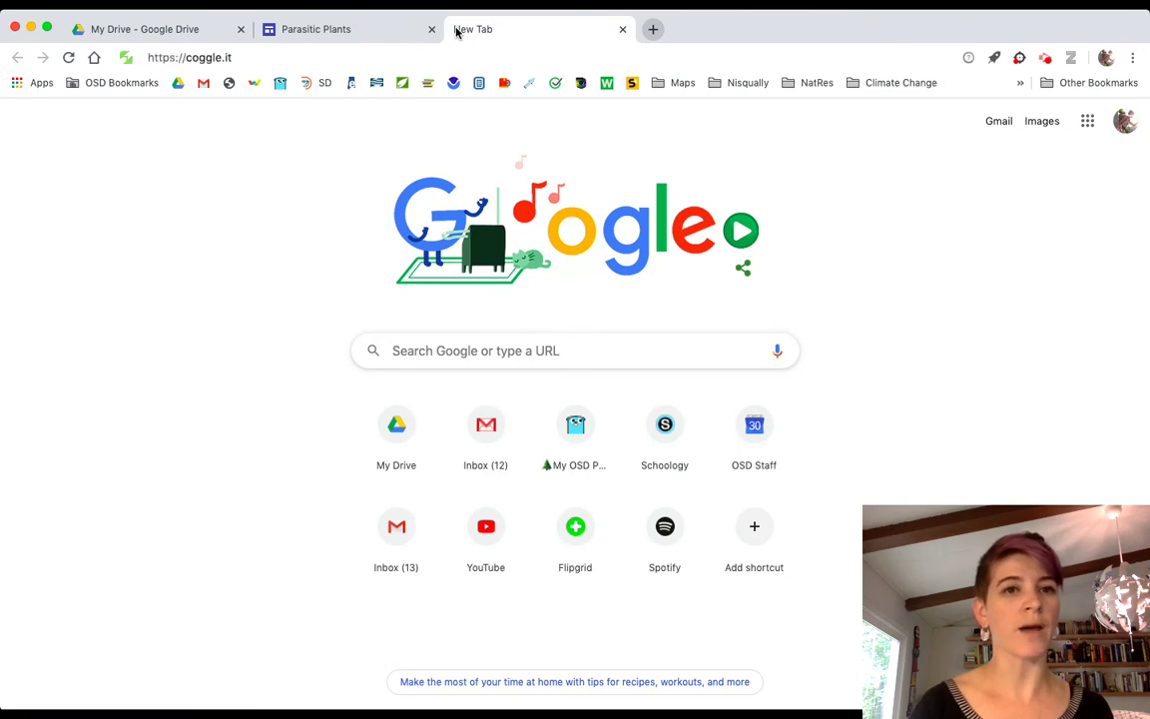
key(Return)
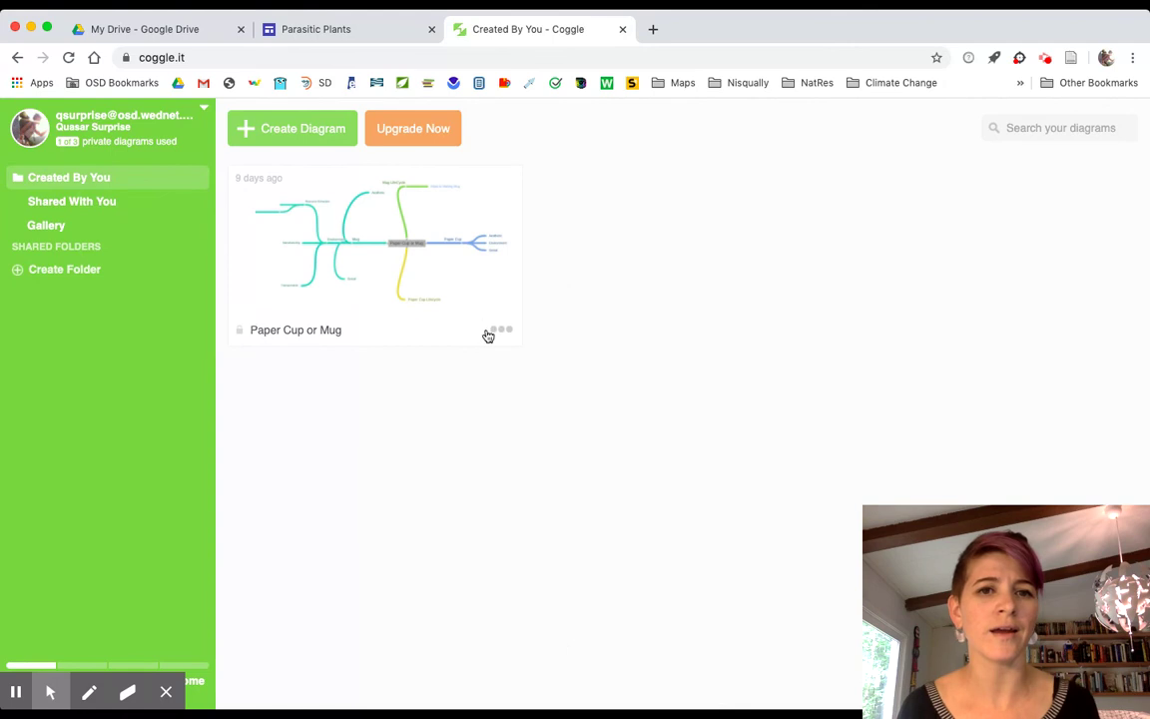
Open the Paper Cup or Mug mind map and select its sharing link.
mouse_move(497, 334)
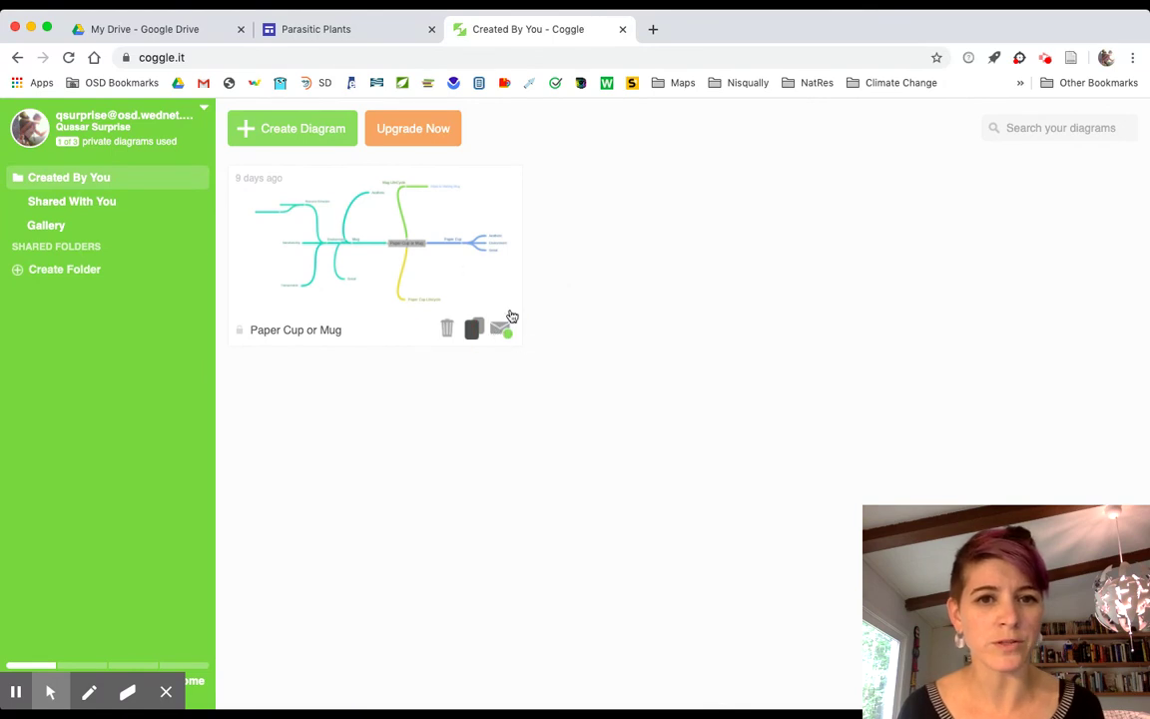
click(492, 214)
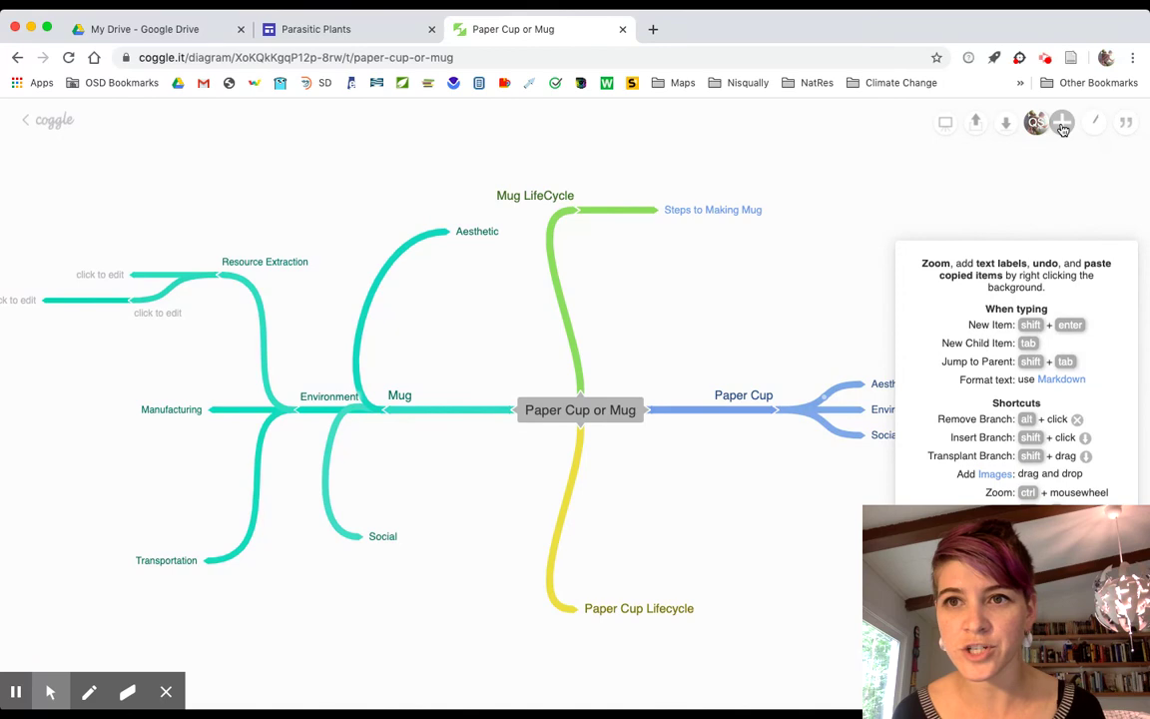
click(1062, 124)
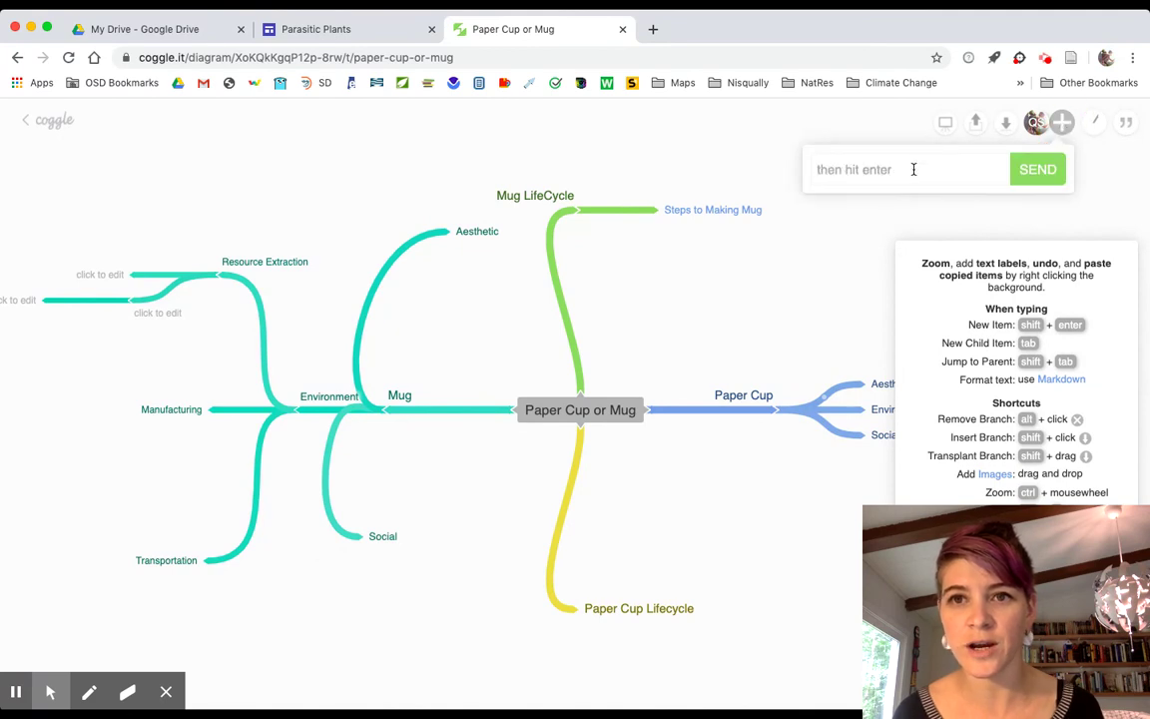
click(861, 130)
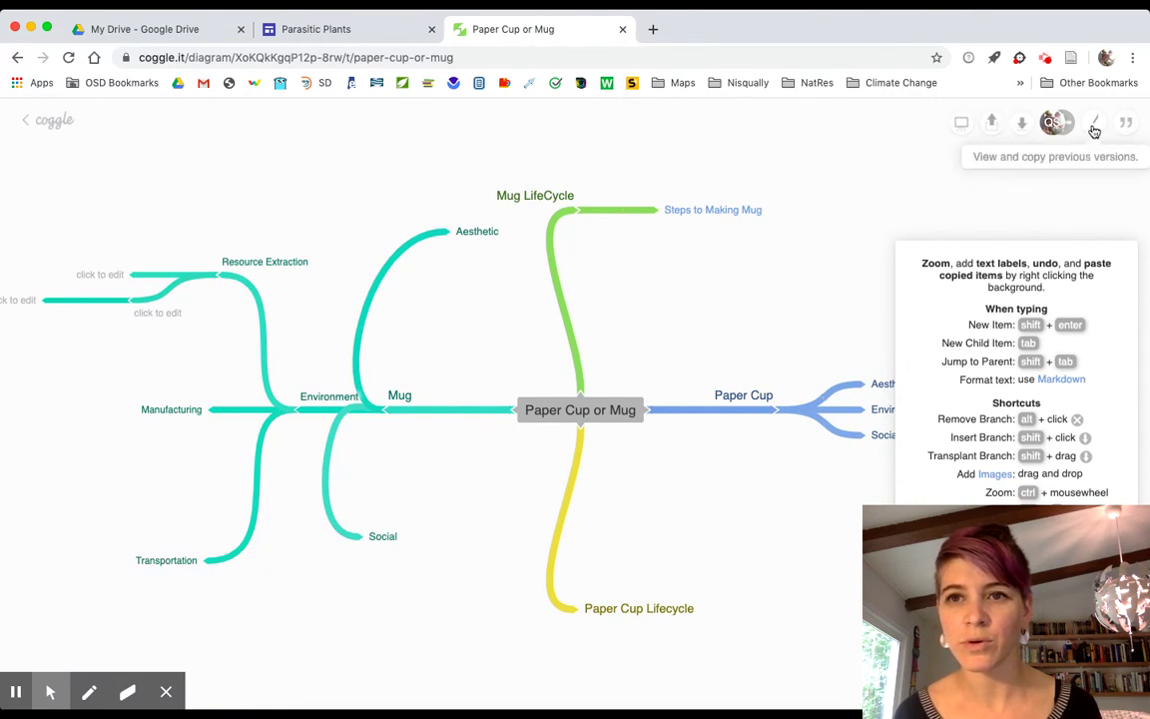
click(992, 124)
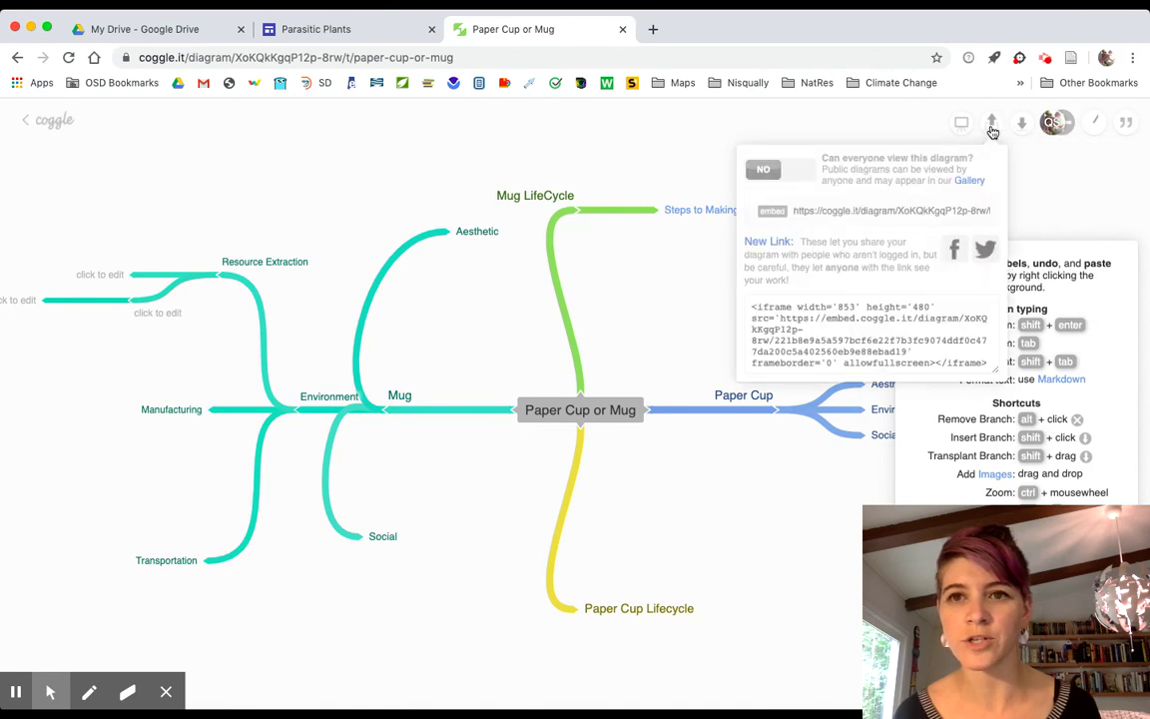
mouse_move(839, 205)
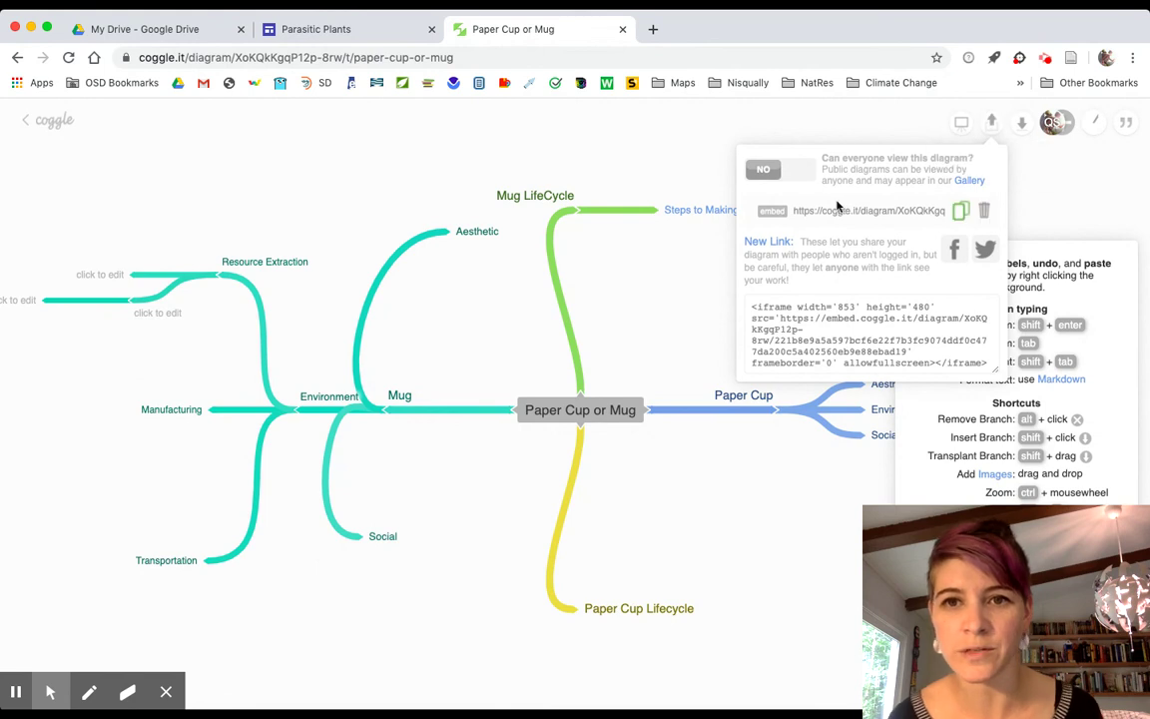
mouse_move(807, 216)
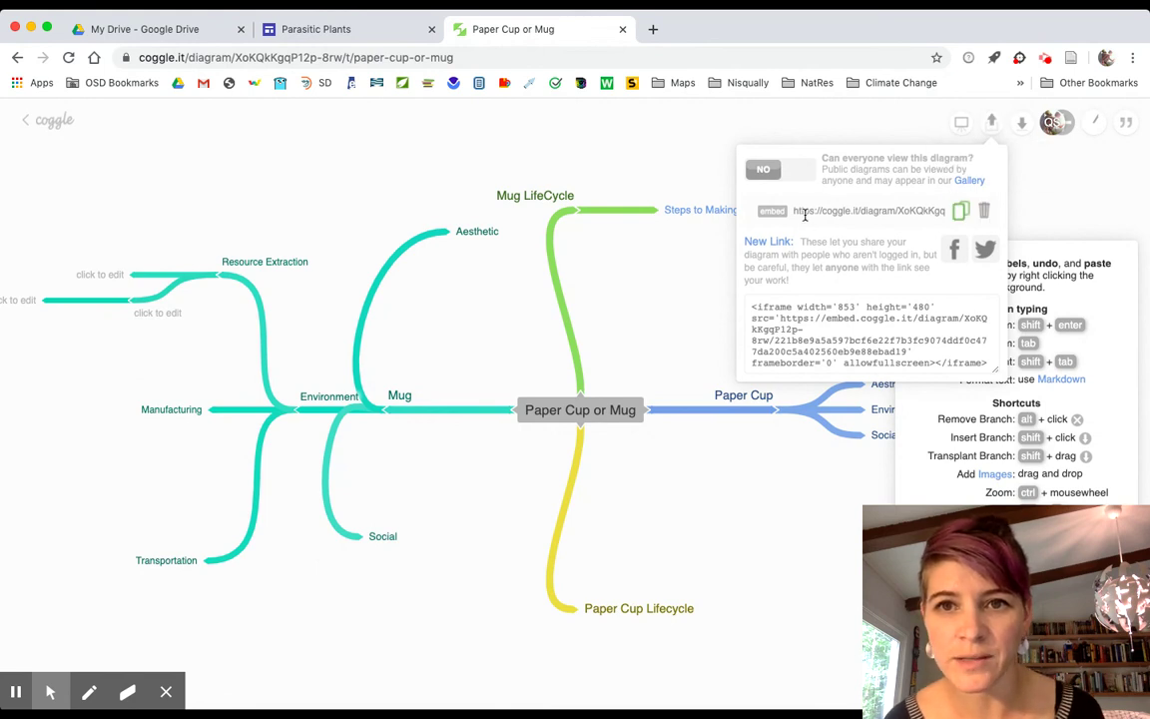
click(880, 209)
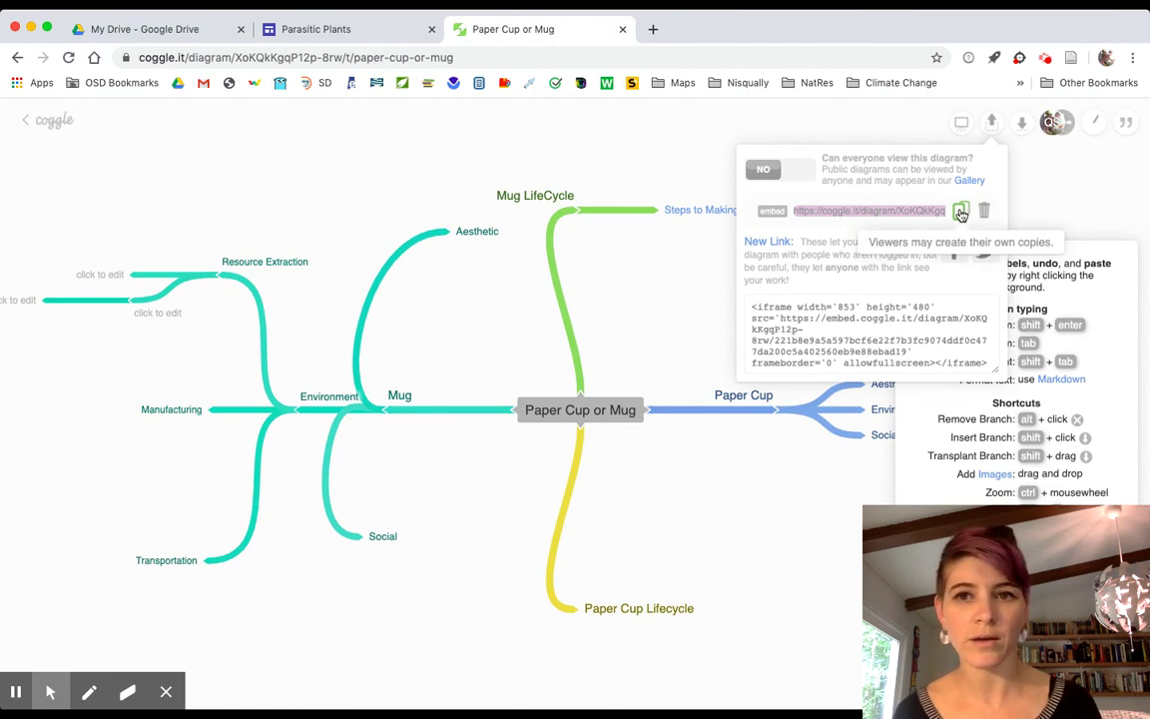
Paste the Coggle link as the embed URL, choose Whole page, and insert it.
click(340, 29)
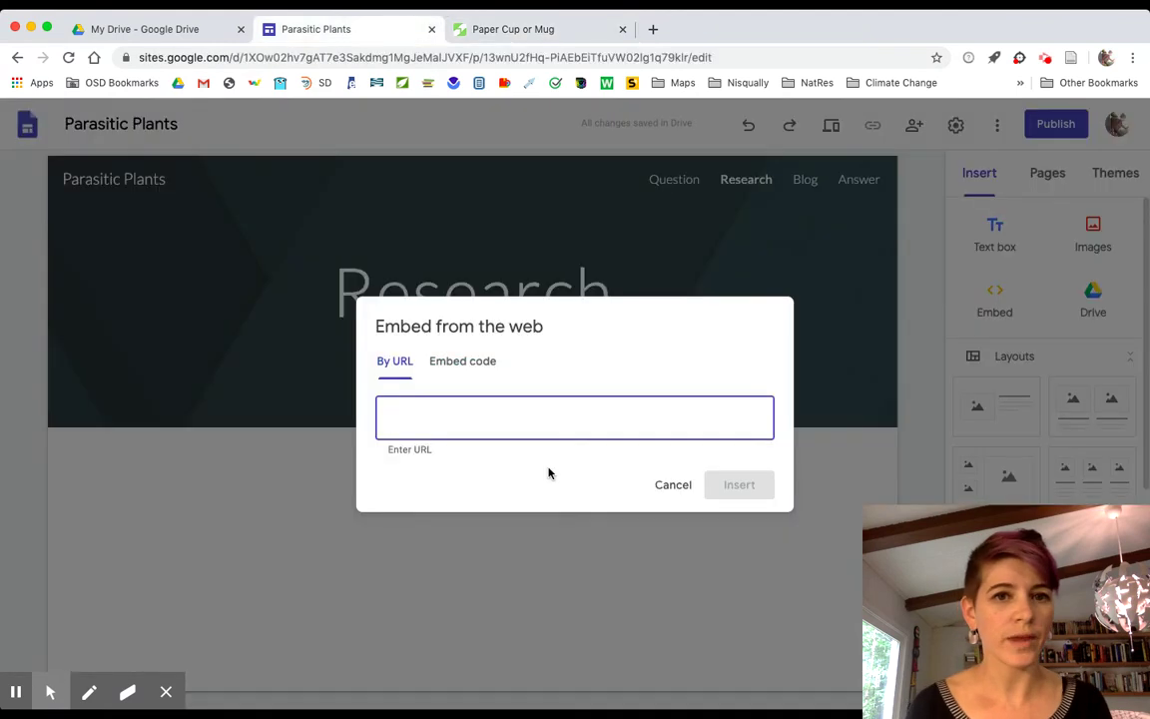
key(Left)
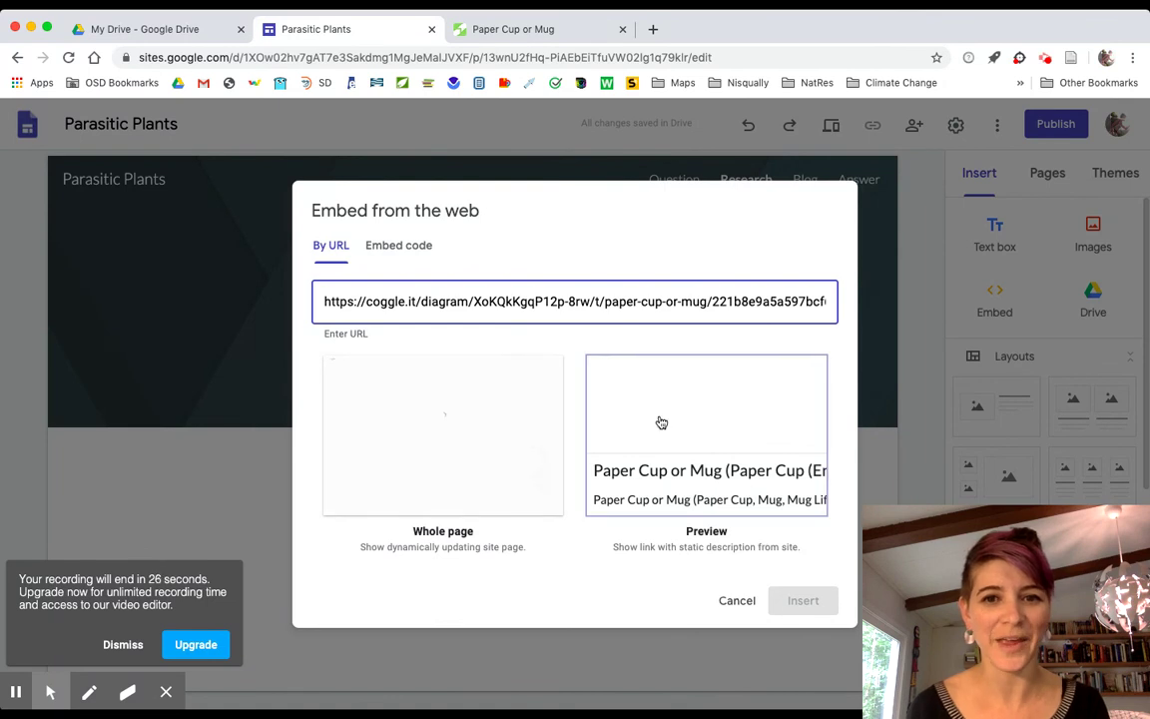
click(486, 440)
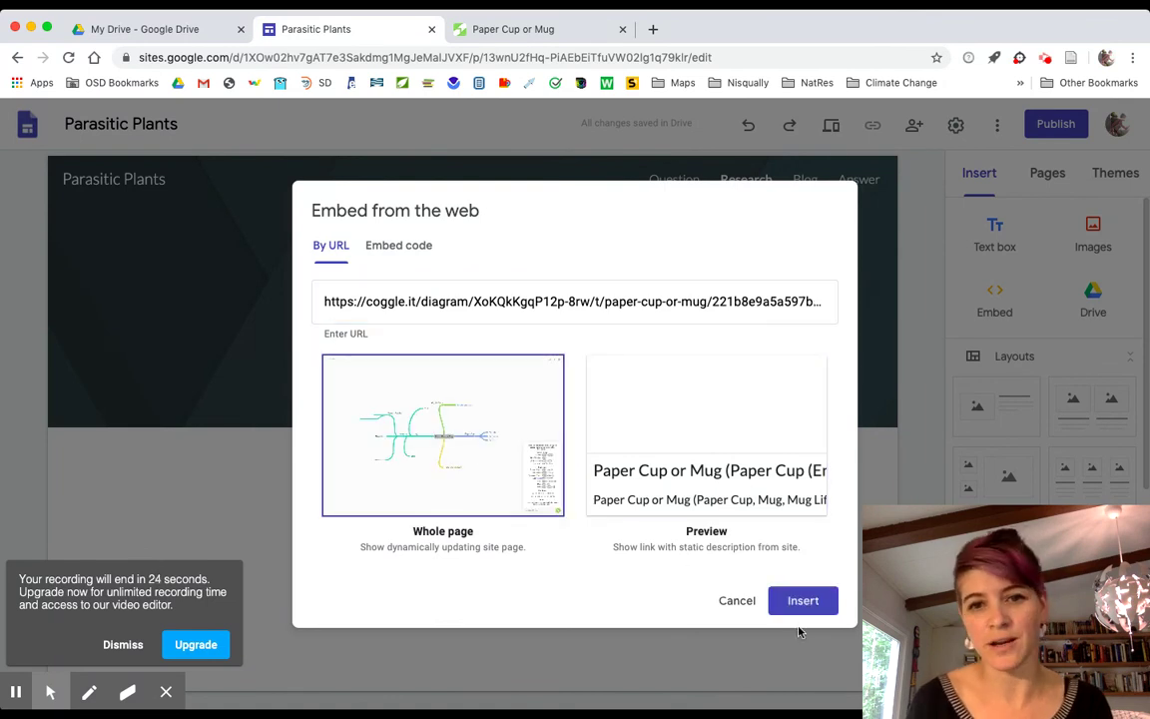
click(811, 606)
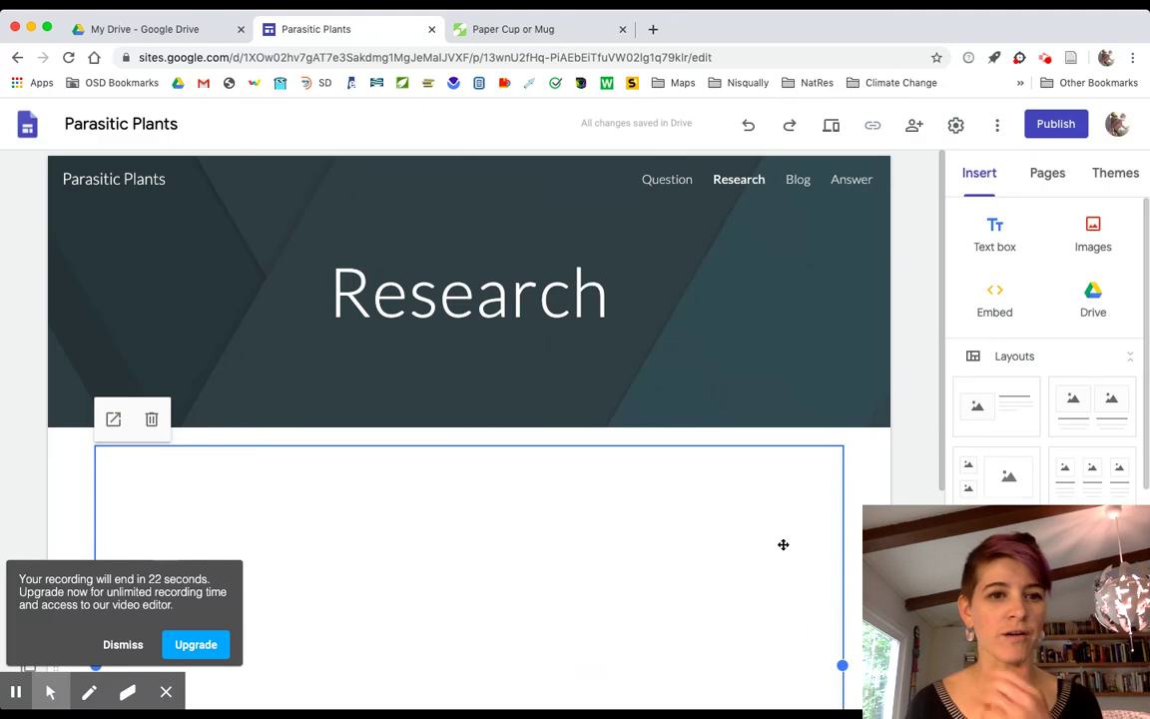
Check the embedded map on the Research page against the Coggle tab.
scroll(783, 544, down, 3)
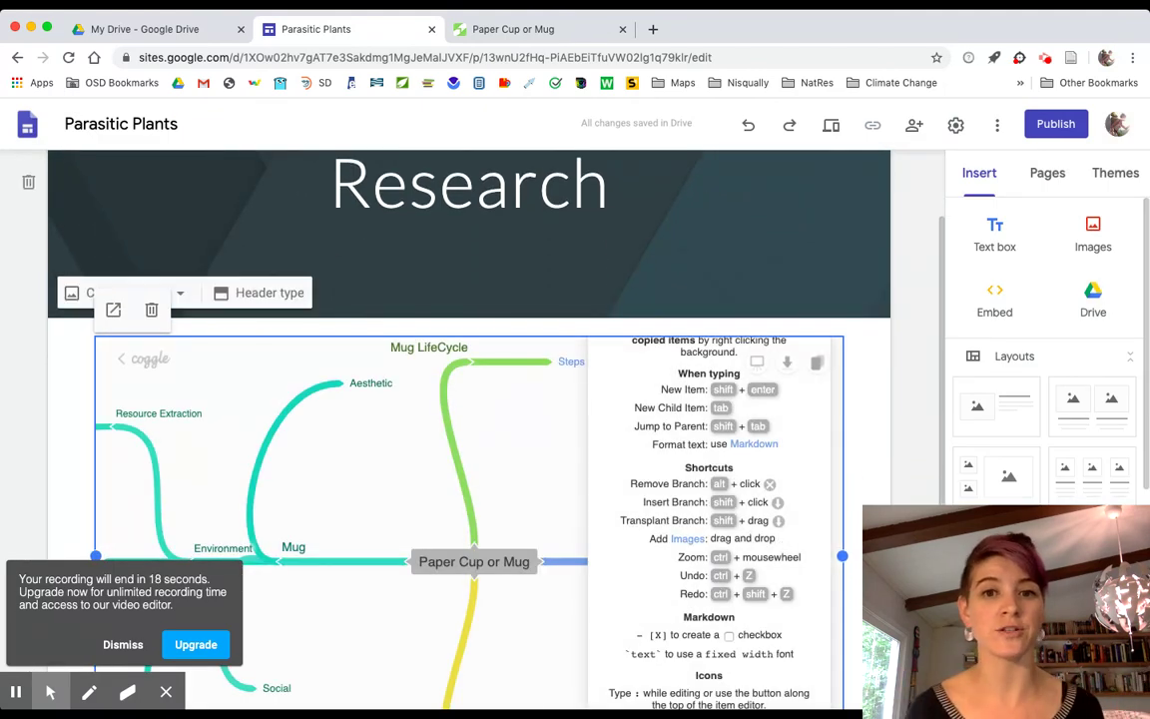
click(542, 29)
click(337, 28)
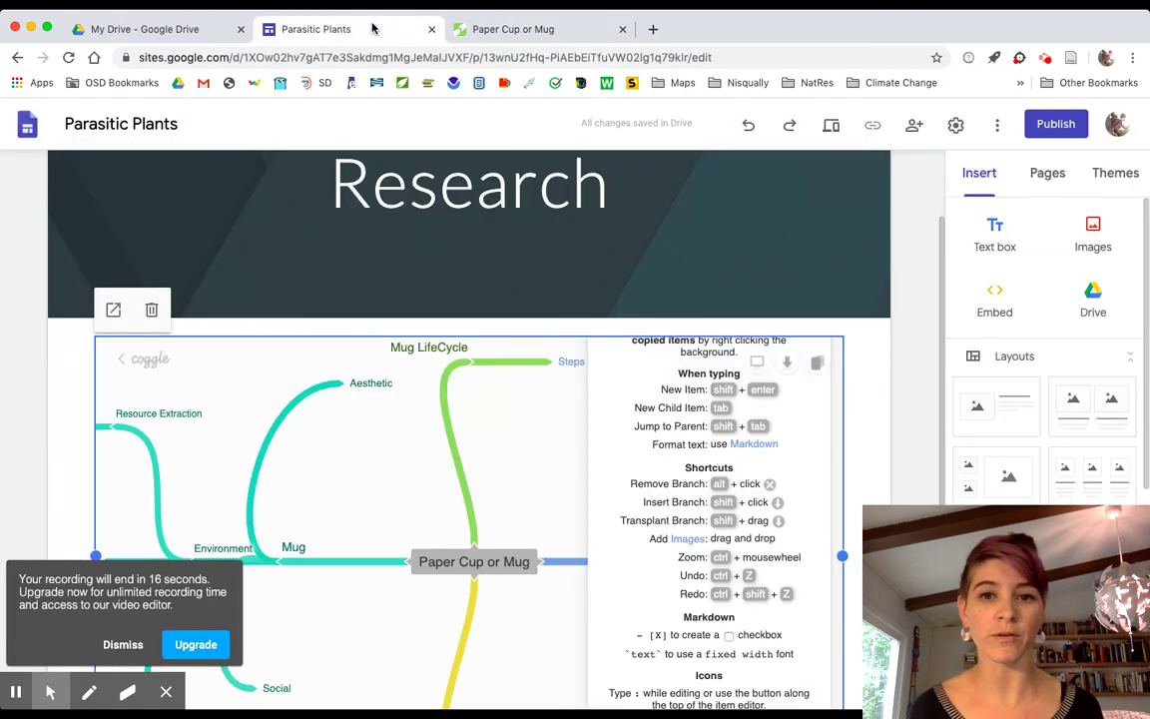
scroll(767, 440, down, 2)
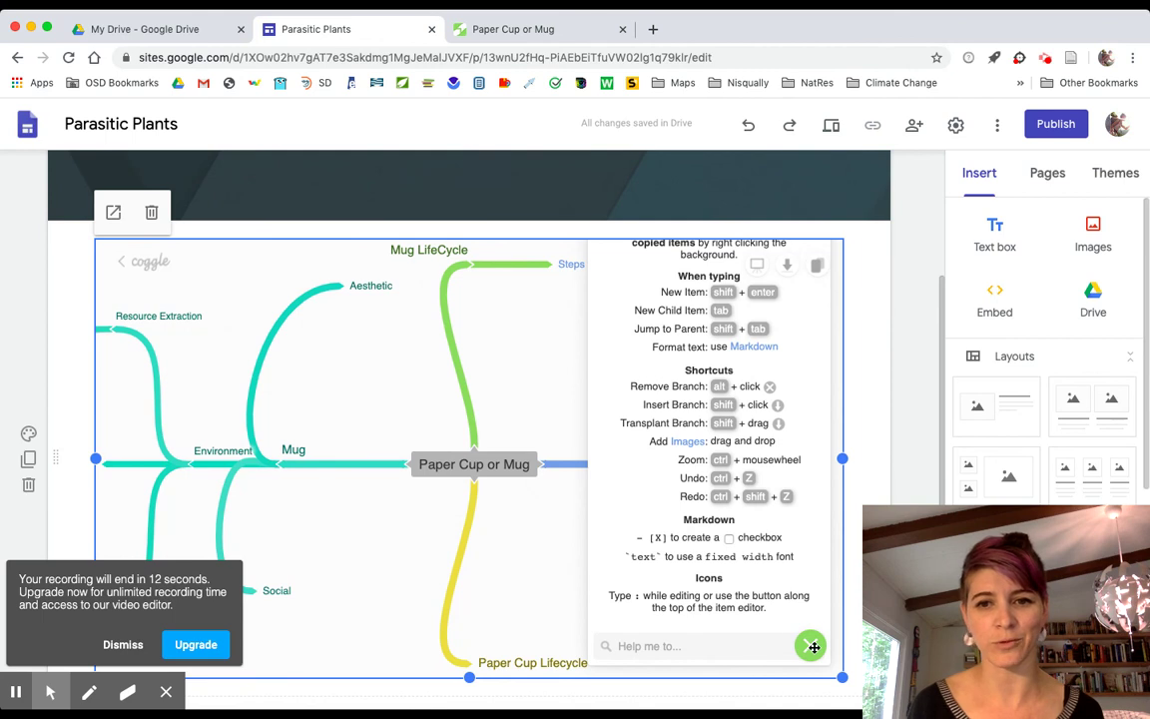
scroll(526, 480, up, 5)
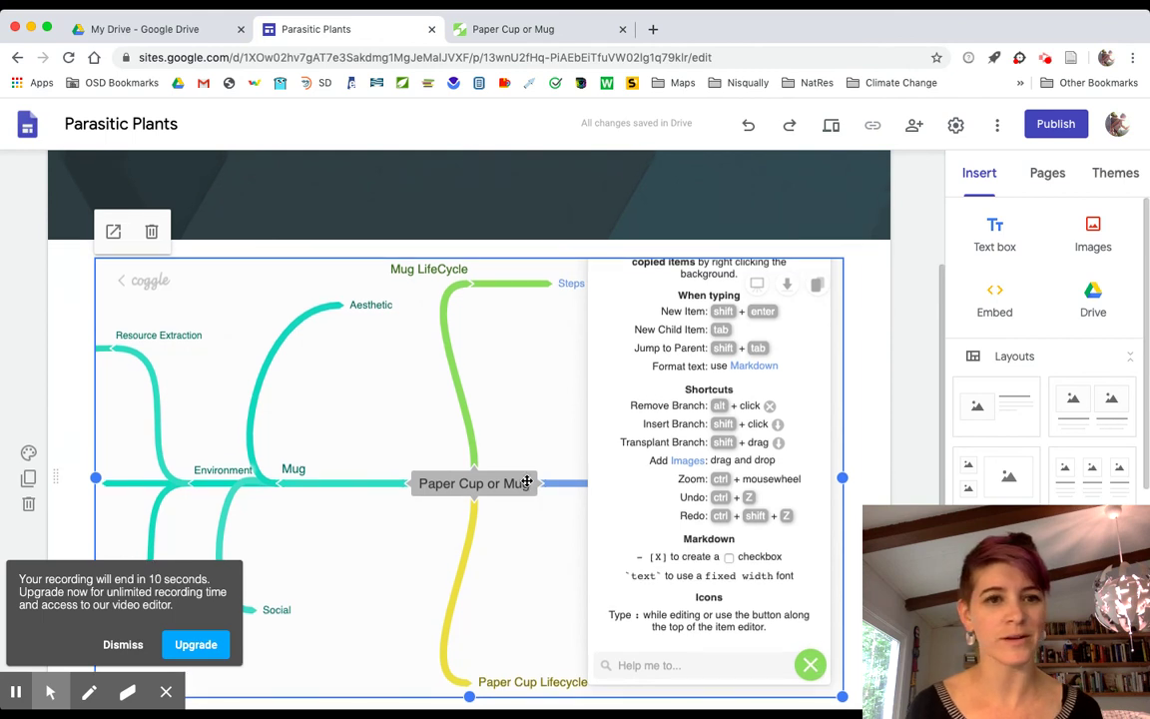
Dismiss the recording popup and open the empty Blog page from the site's navigation bar.
click(122, 645)
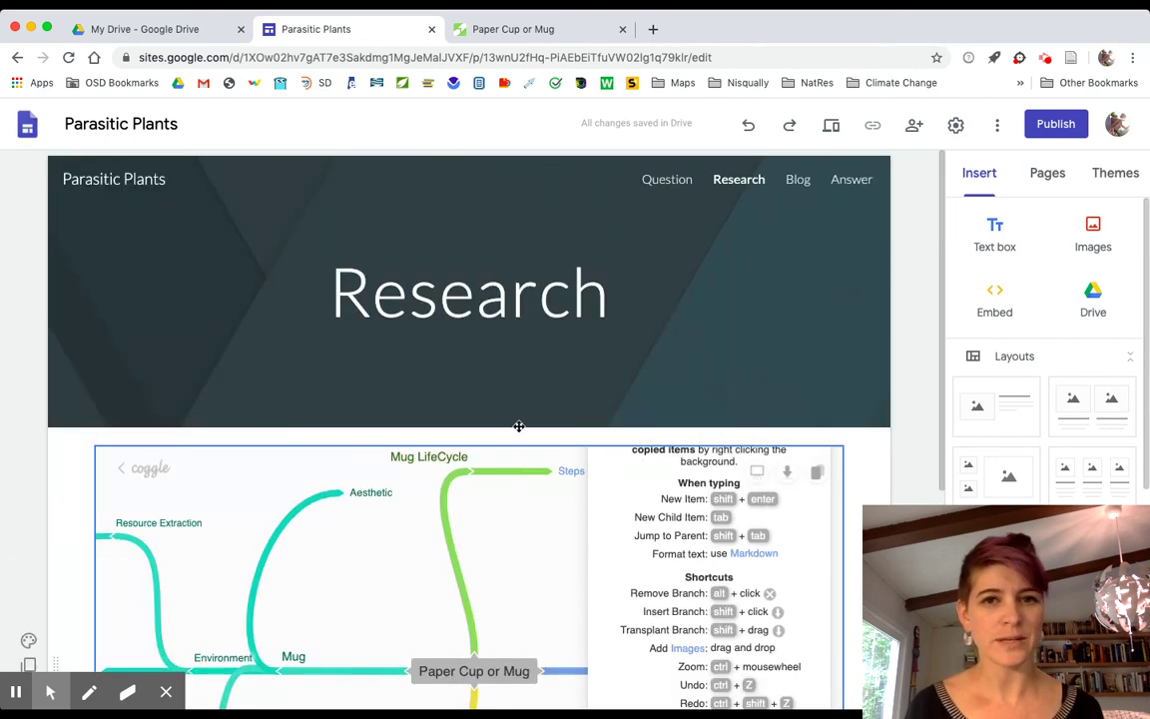
click(801, 186)
scroll(1010, 399, down, 1)
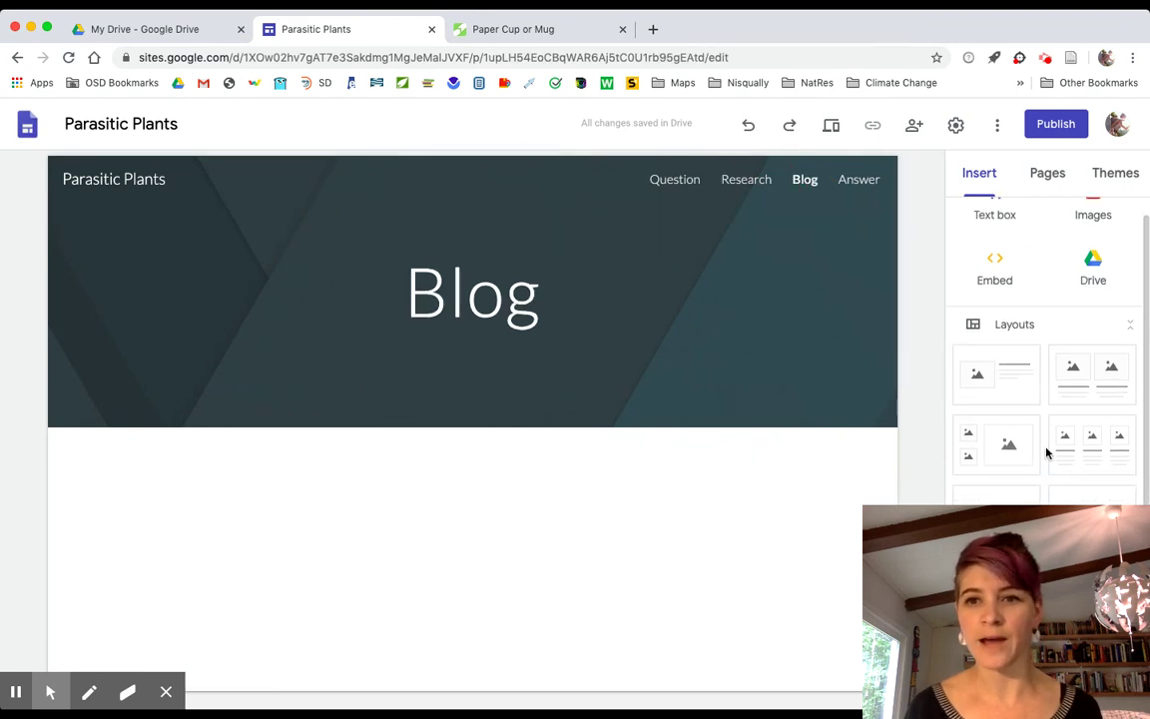